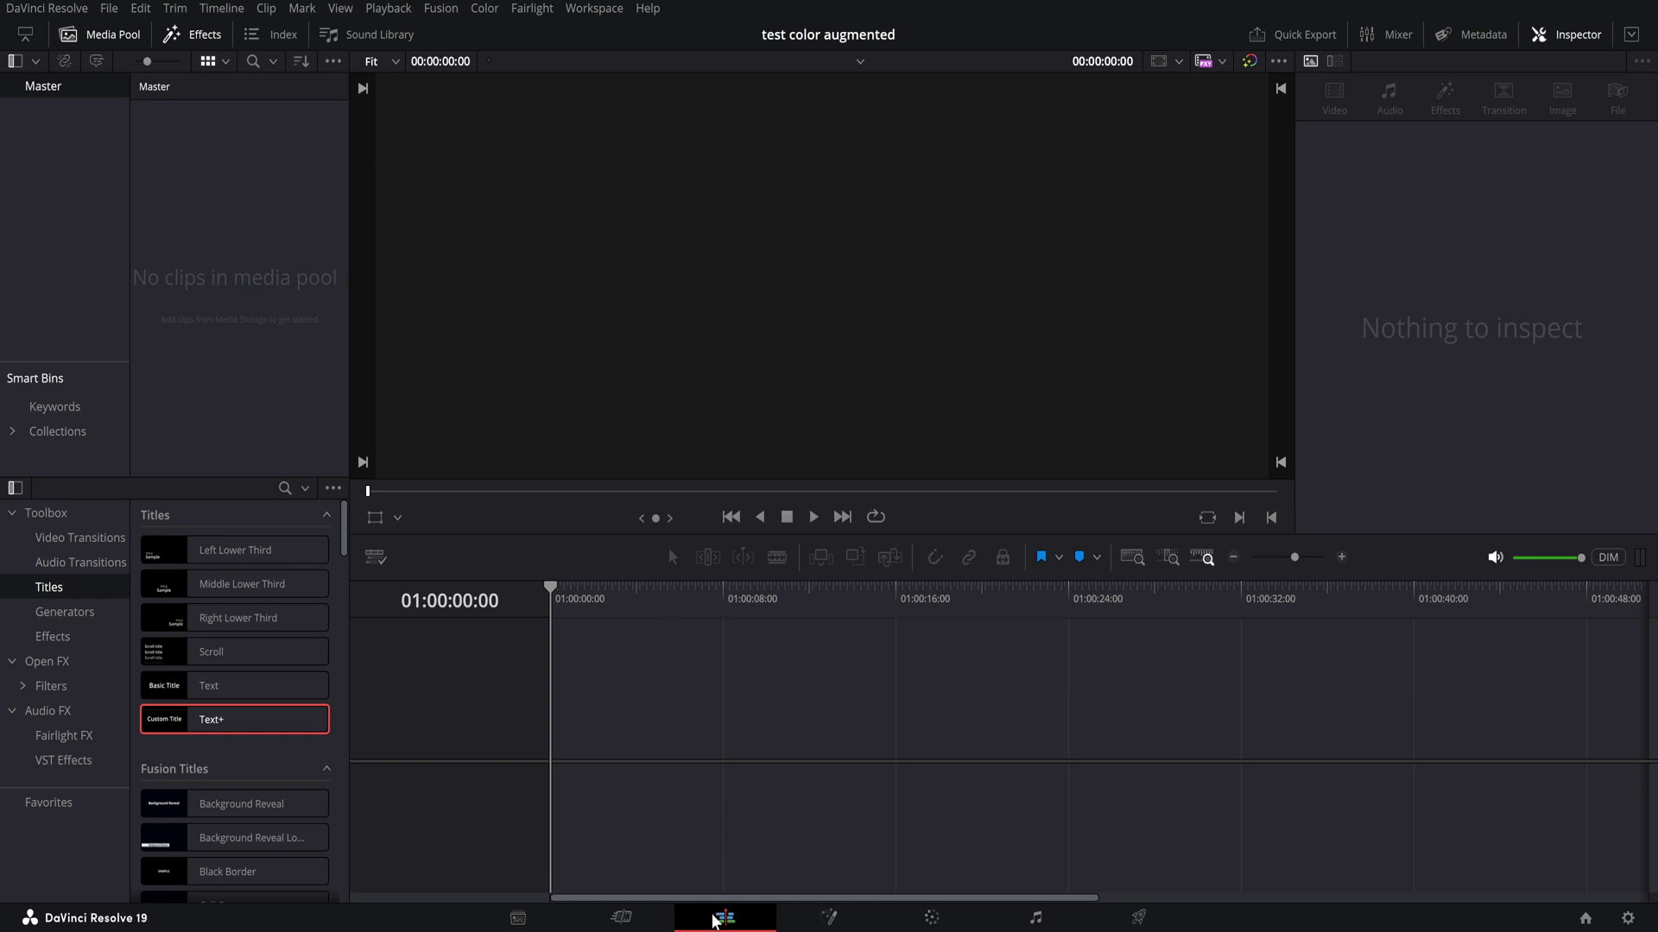
Step: Return to the Edit page and show the Effects library with its Titles list
{"action": "left_click", "coordinate": [620, 917]}
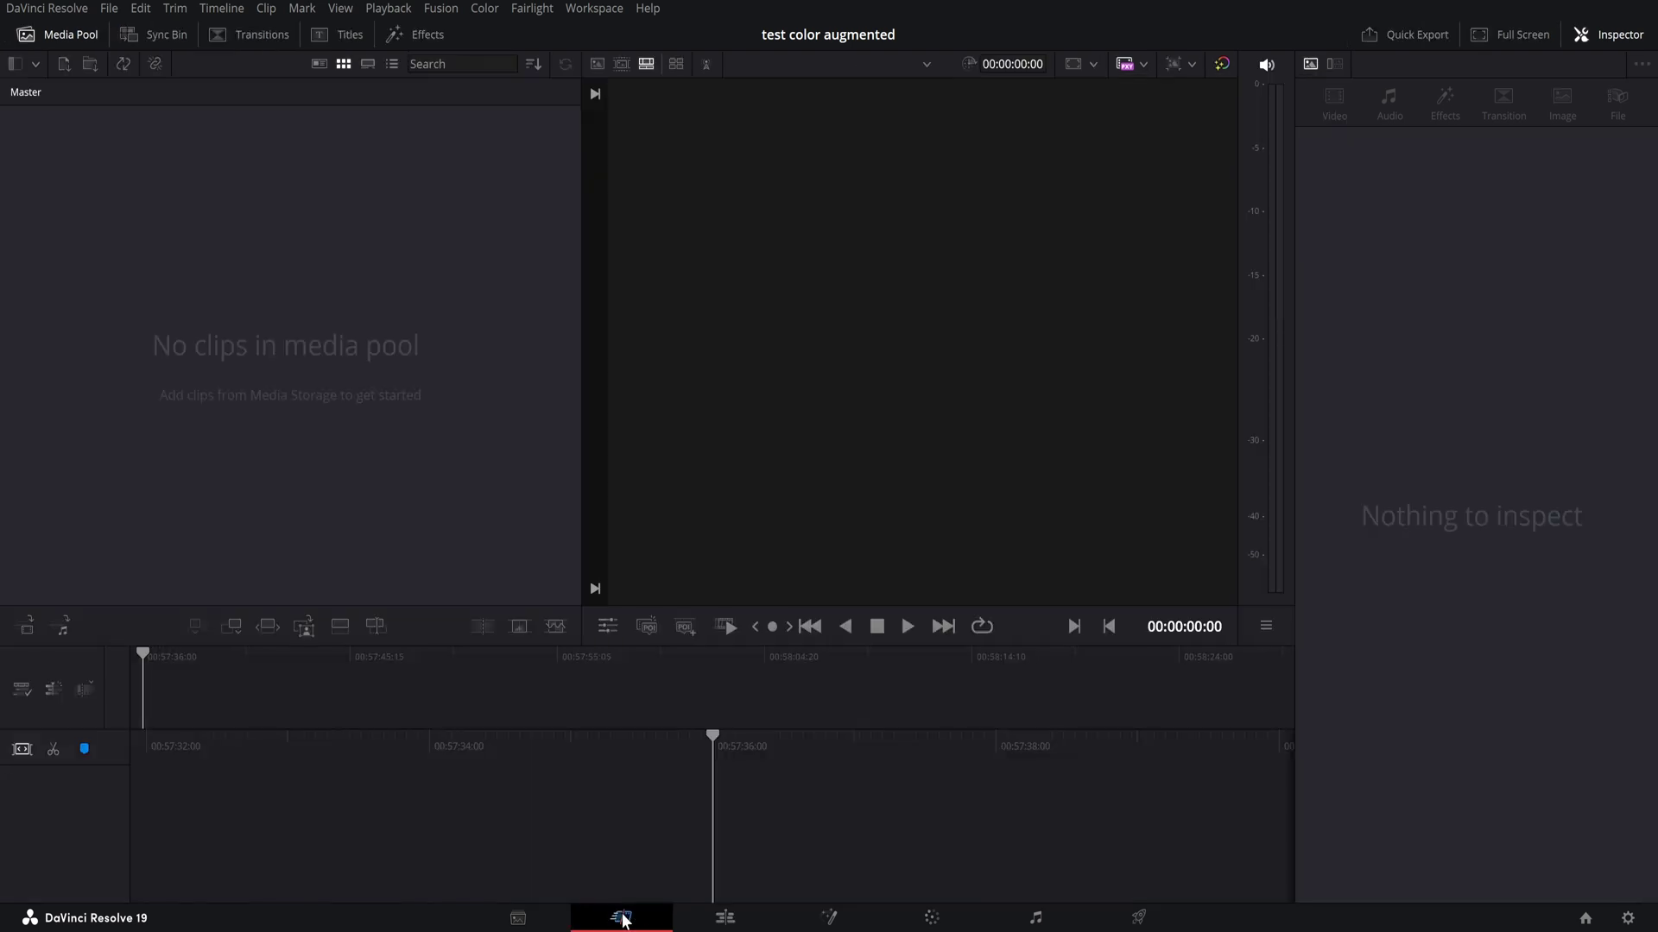
{"action": "left_click", "coordinate": [724, 917]}
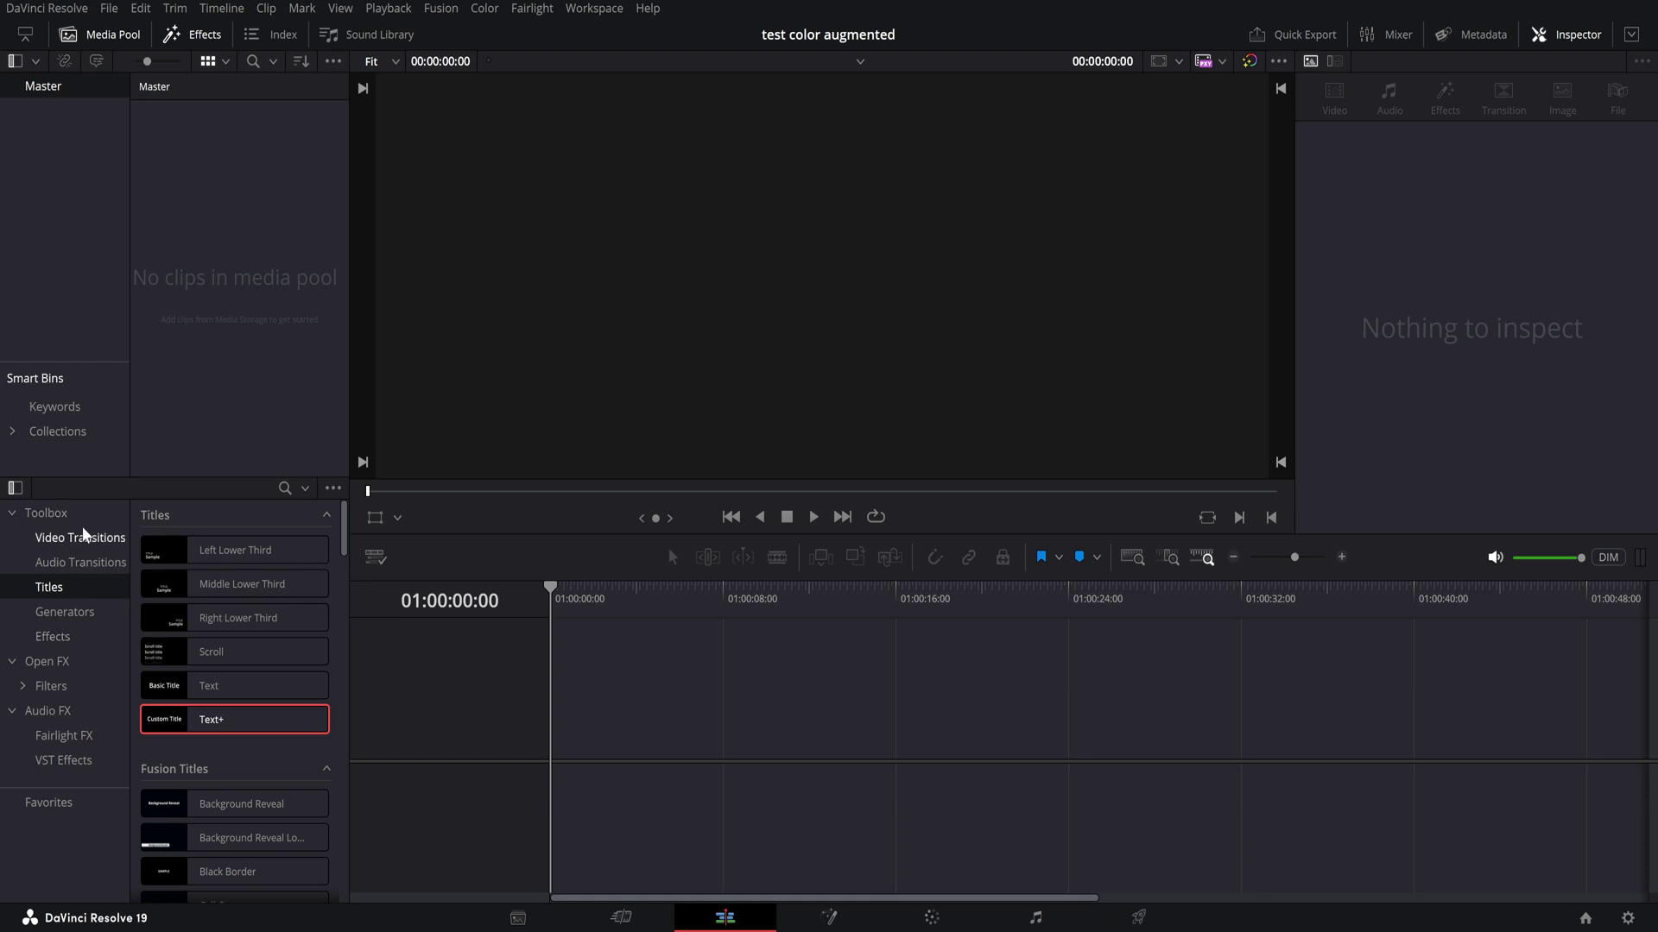
{"action": "left_click", "coordinate": [204, 35]}
{"action": "left_click", "coordinate": [204, 35]}
{"action": "left_click", "coordinate": [203, 34]}
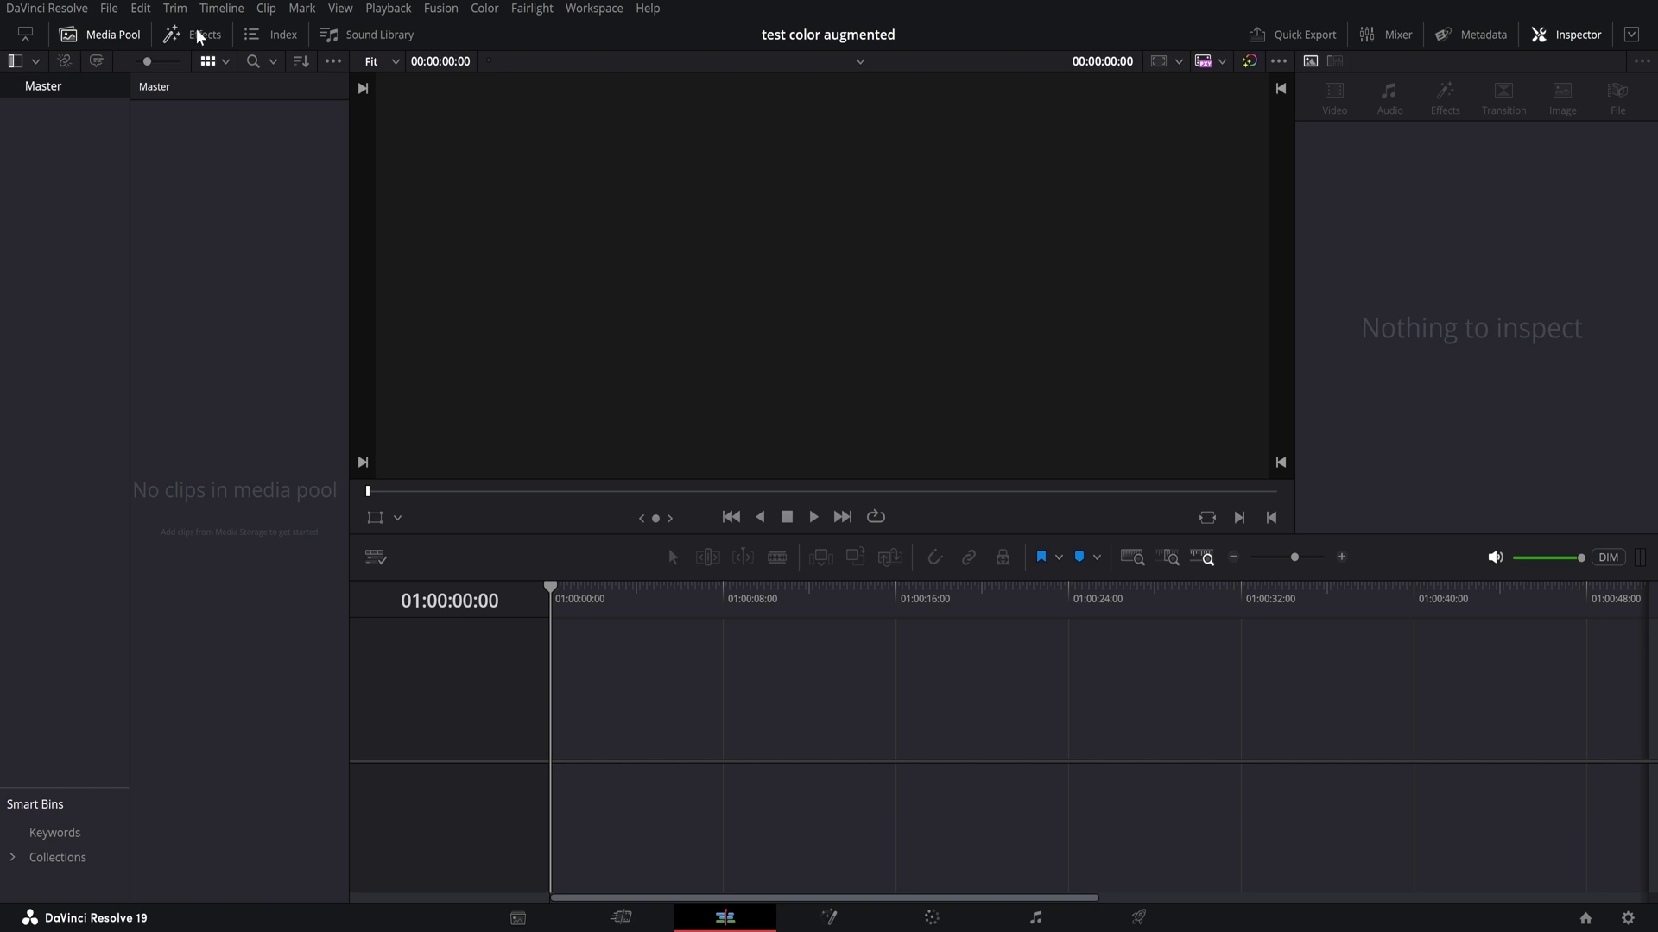
{"action": "left_click", "coordinate": [197, 33]}
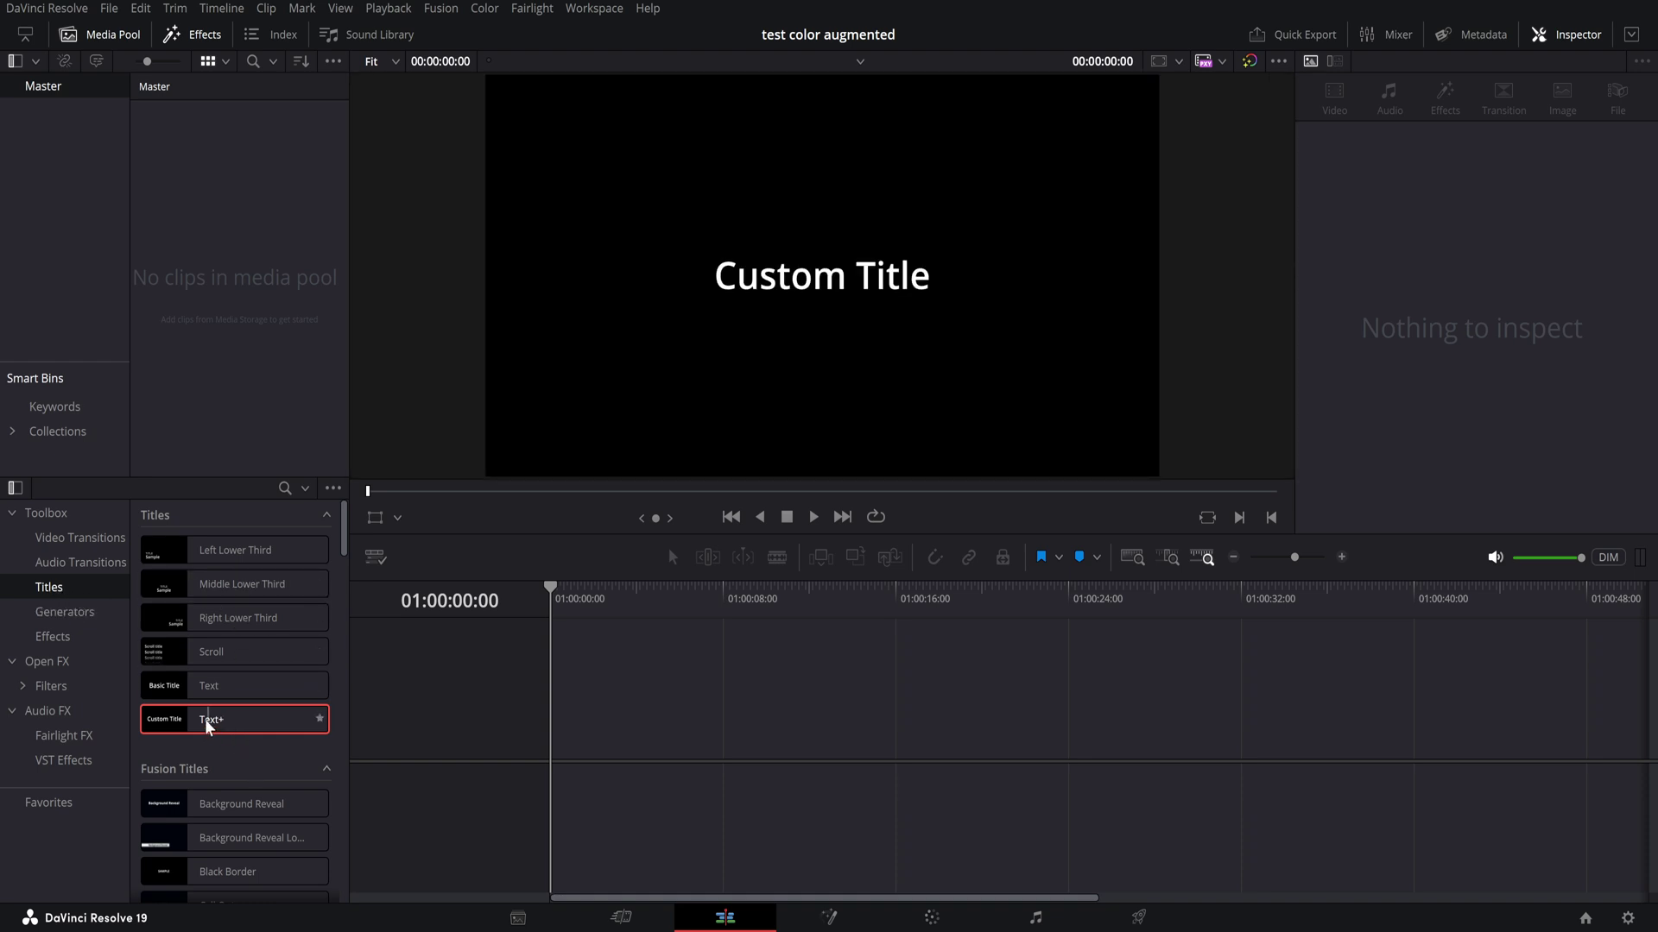
Step: Drag Text+ onto a new timeline and select the title clip on V1
{"action": "left_click_drag", "start_coordinate": [200, 718], "coordinate": [599, 726]}
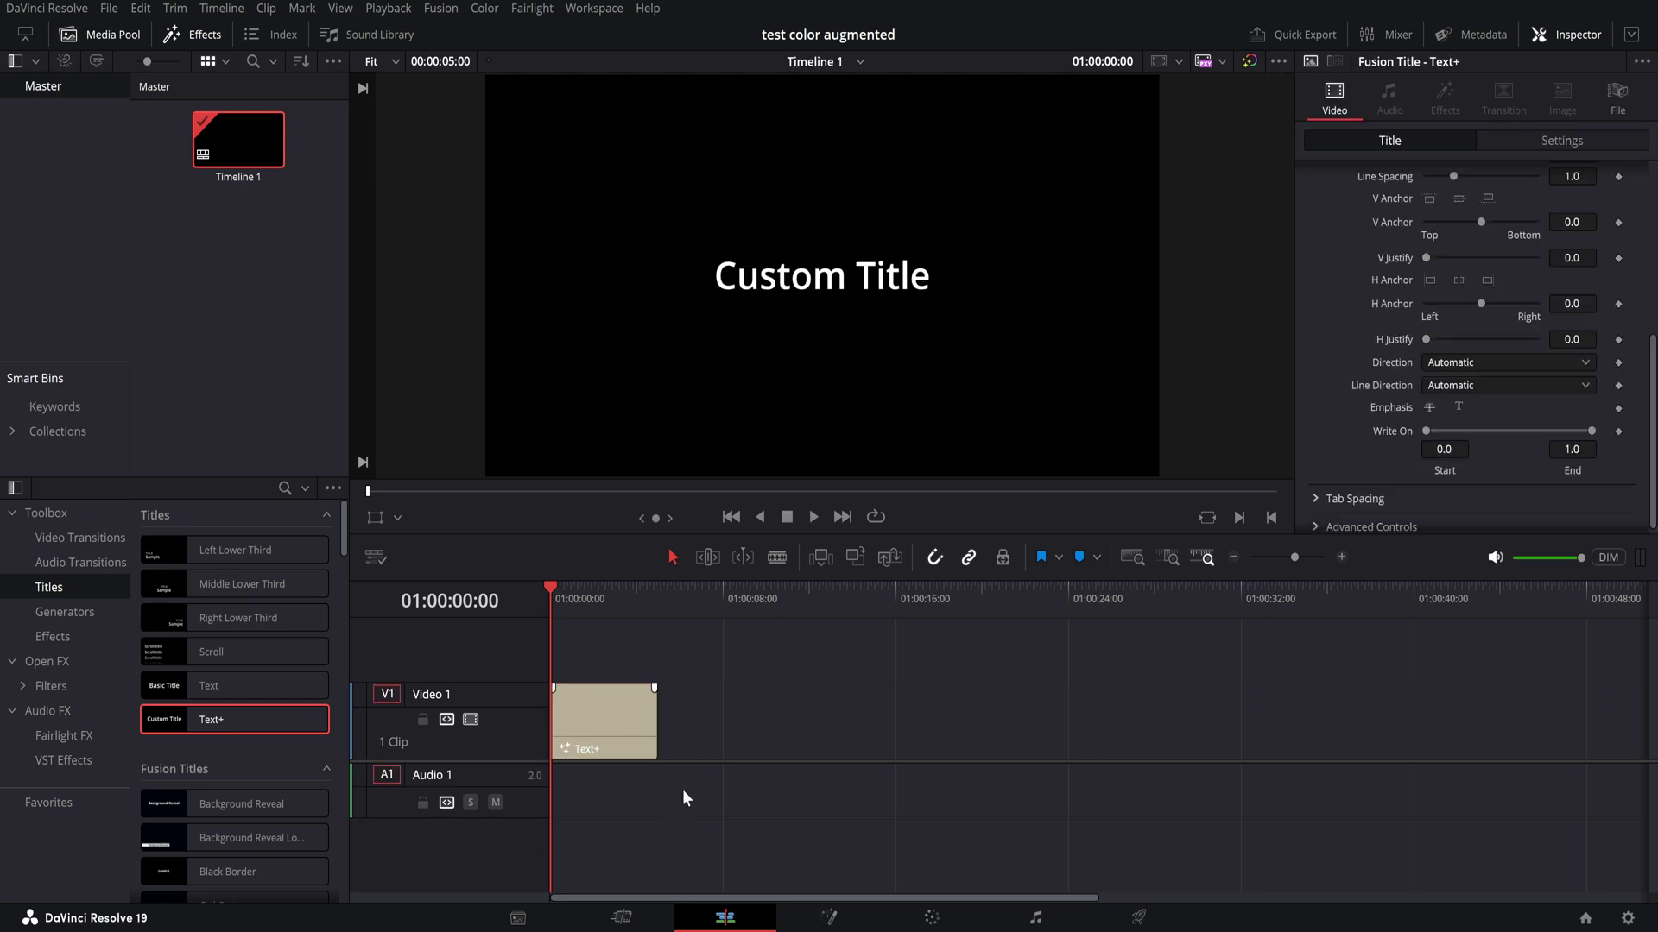
{"action": "left_click", "coordinate": [637, 718]}
{"action": "scroll", "coordinate": [1460, 325], "scroll_direction": "up", "scroll_amount": 5}
Step: Replace 'Custom Title' with 'Test 1' and raise the text size to 0.2008
{"action": "left_click", "coordinate": [1396, 287]}
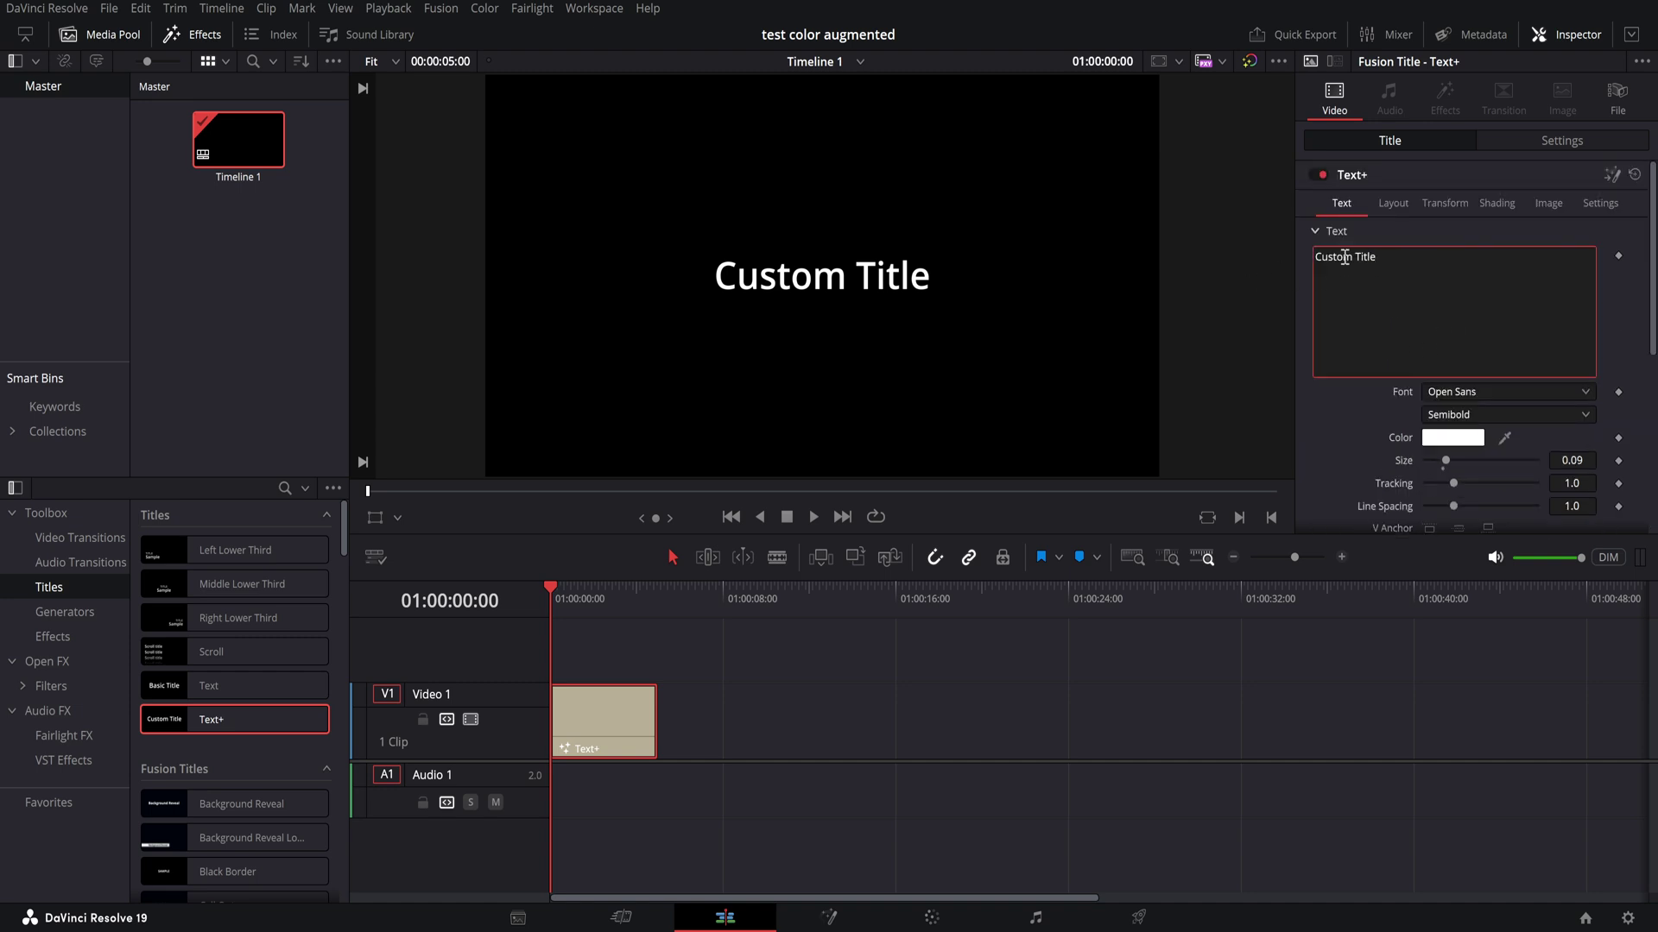
{"action": "key", "text": "ctrl+a"}
{"action": "type", "text": "Test"}
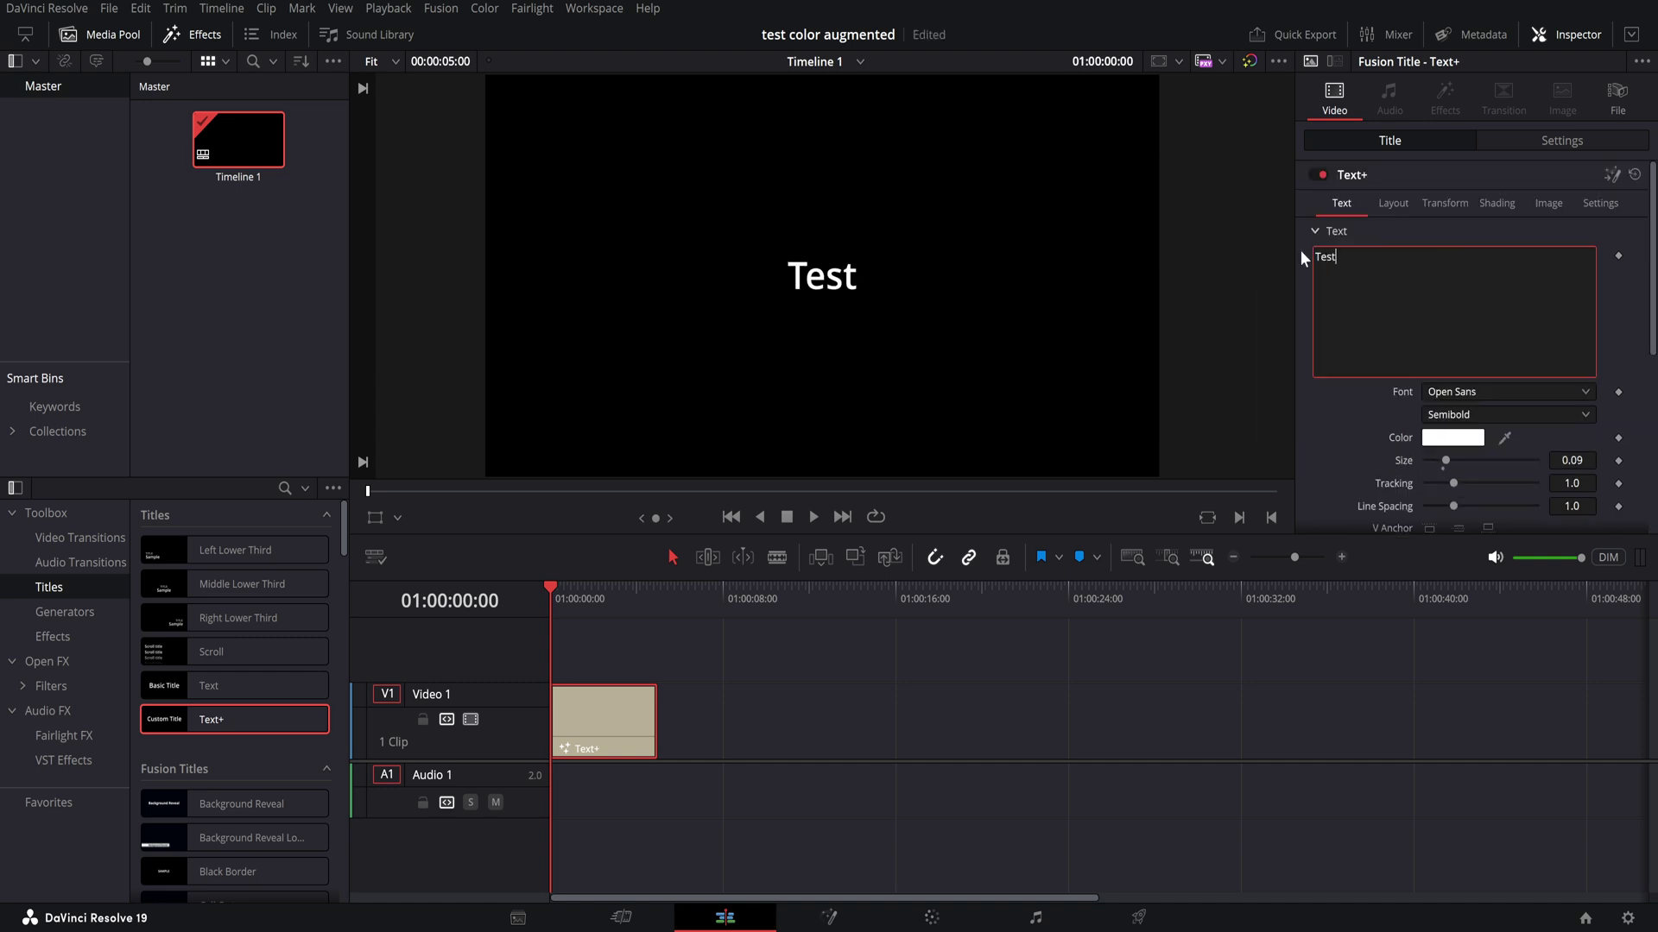
{"action": "type", "text": " 1"}
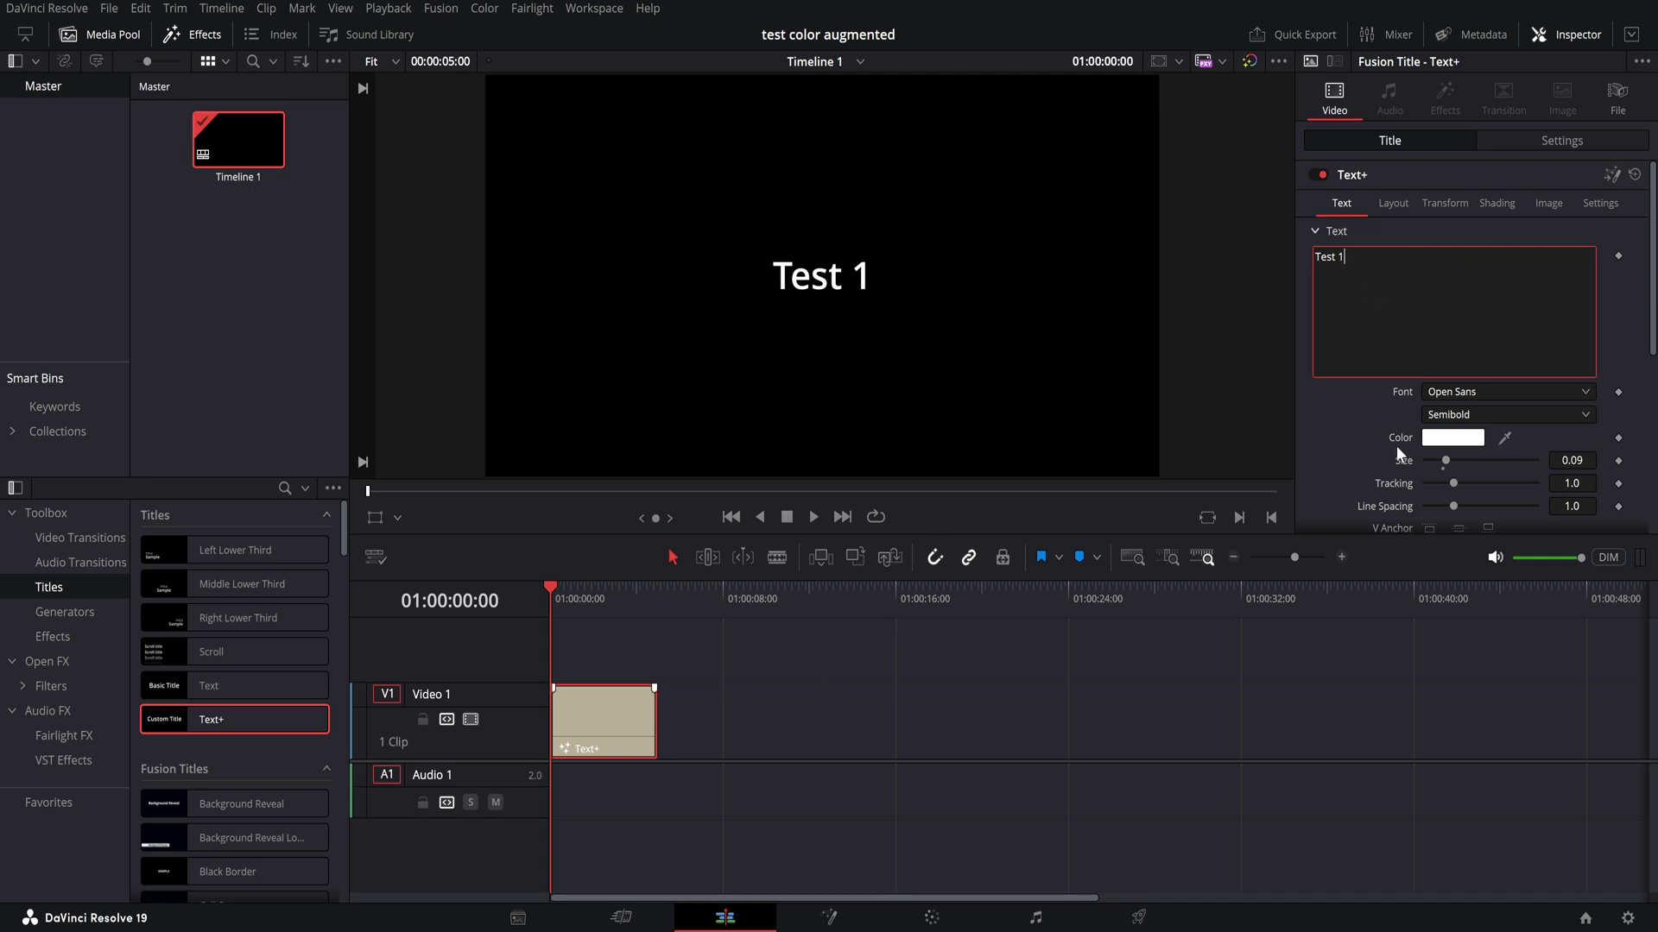
{"action": "left_click_drag", "start_coordinate": [1437, 464], "coordinate": [1470, 460]}
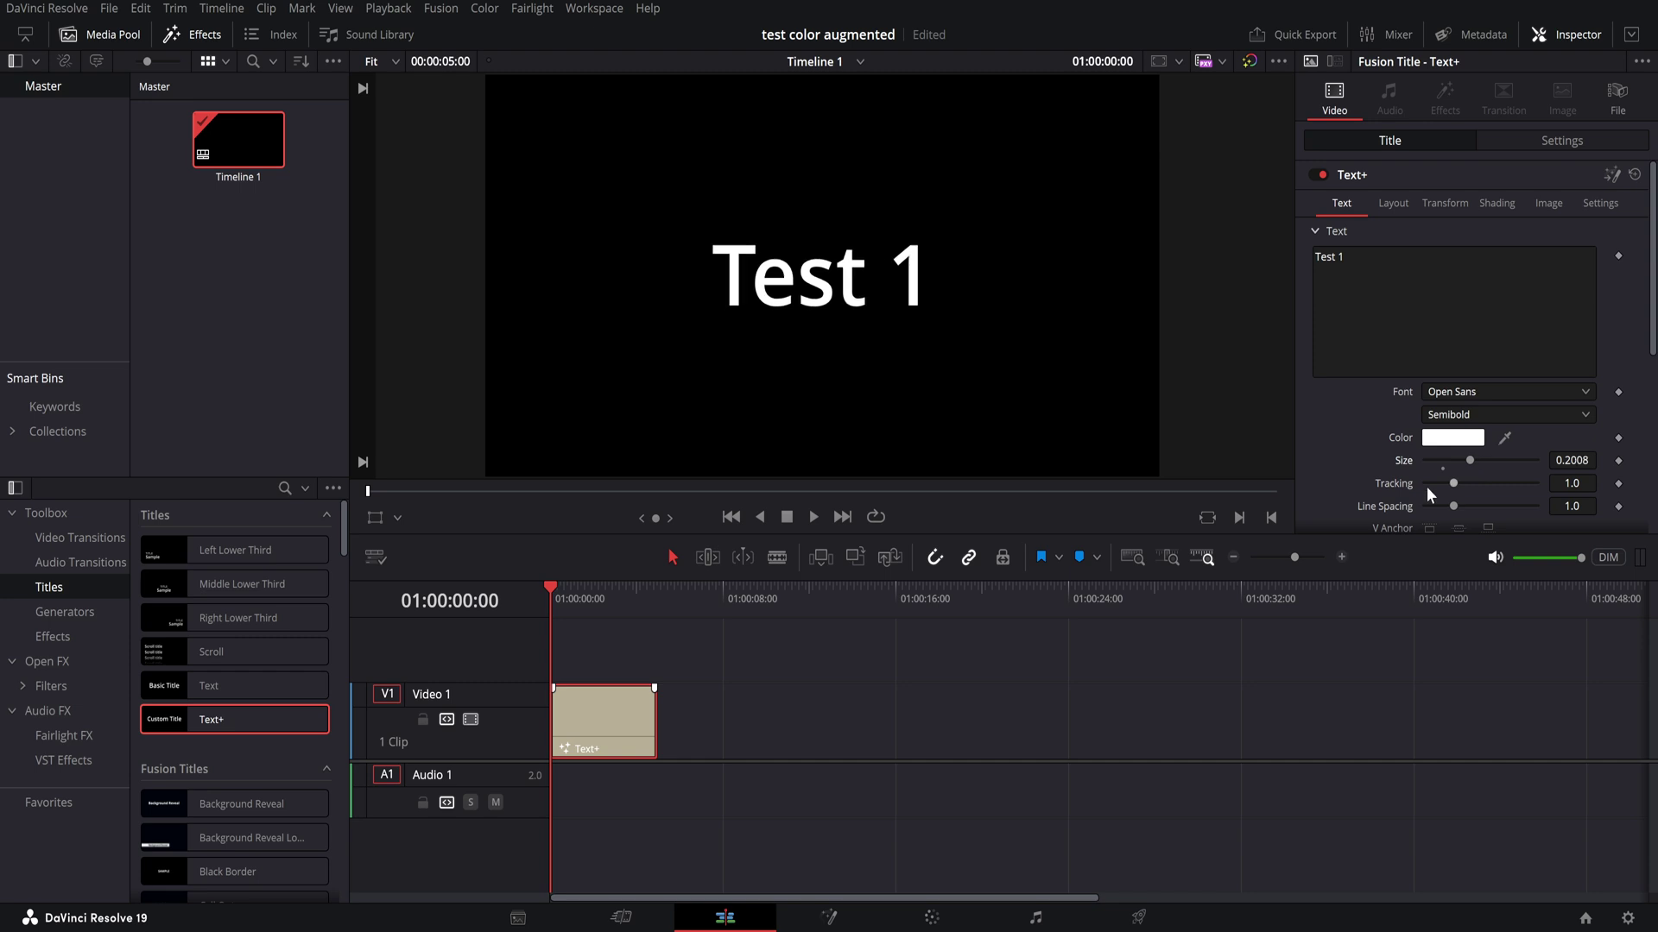
{"action": "left_click", "coordinate": [1014, 731]}
{"action": "scroll", "coordinate": [1567, 399], "scroll_direction": "down", "scroll_amount": 6}
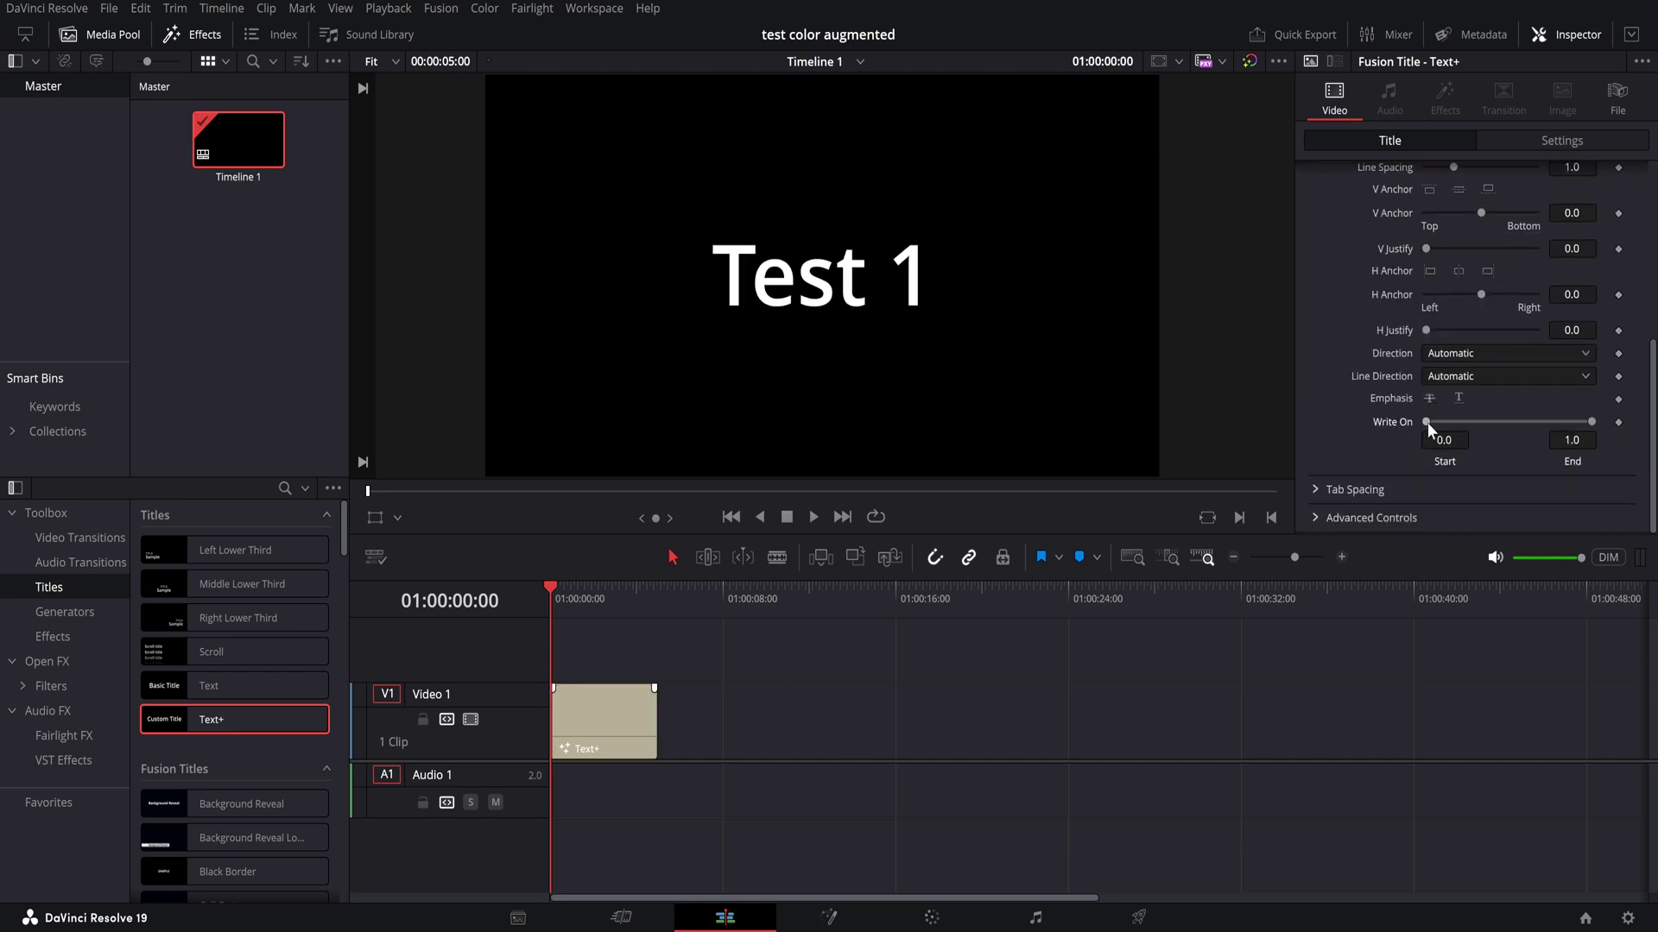
Step: Add Write On End keyframes at the clip start and a later frame, then preview
{"action": "left_click", "coordinate": [632, 715]}
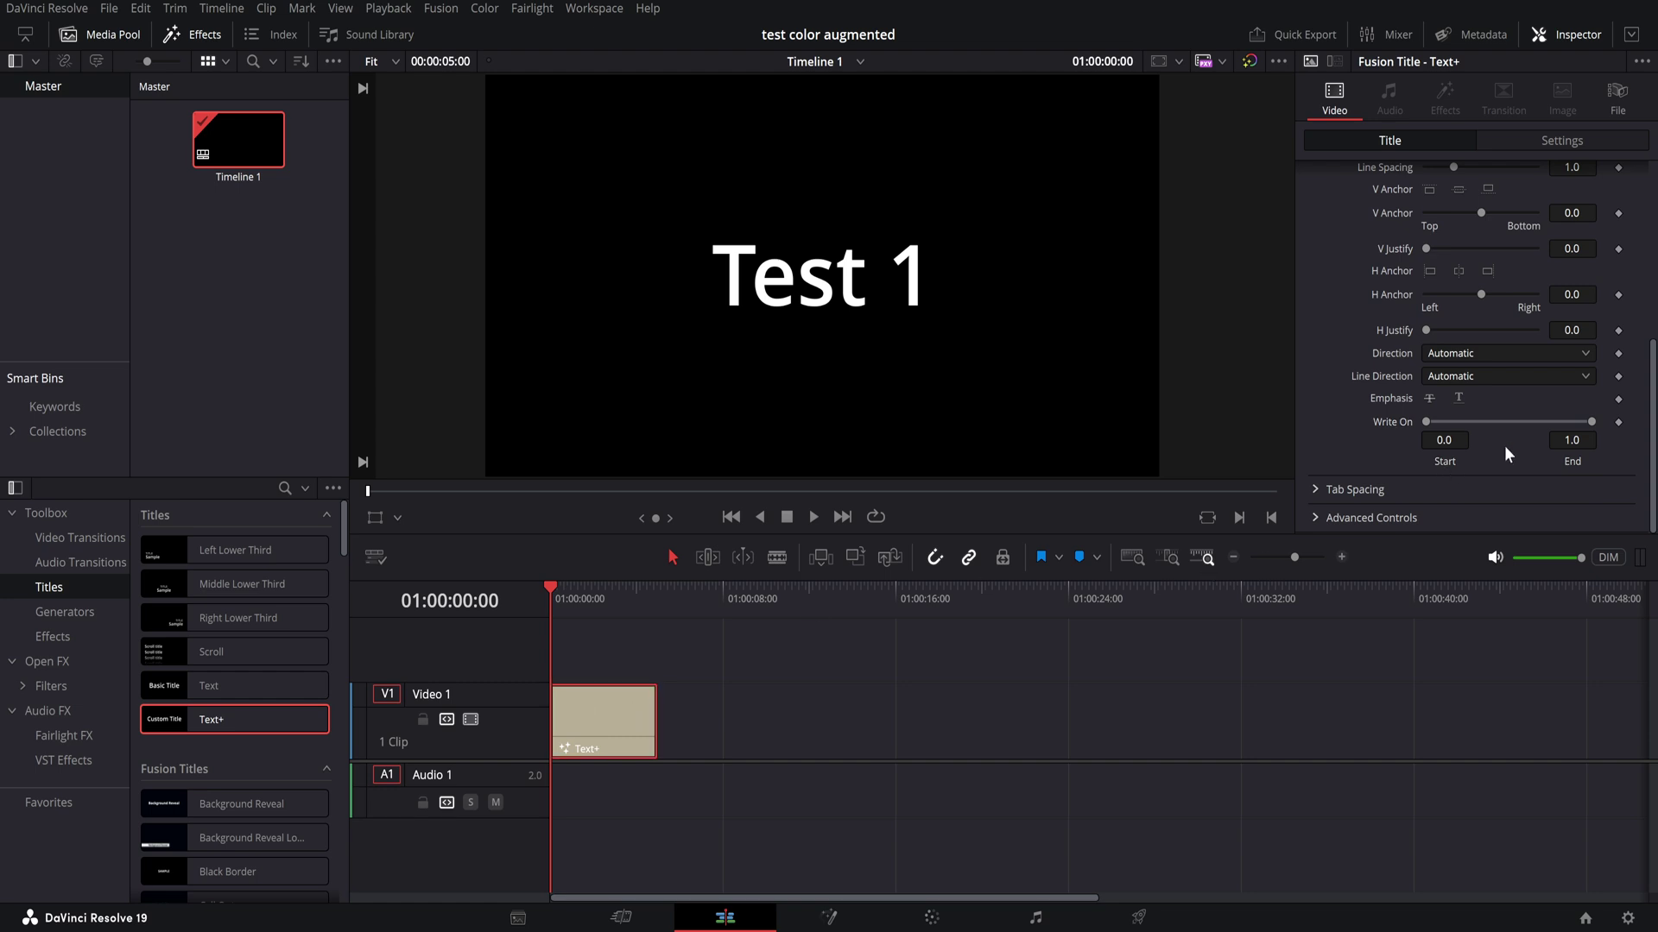
{"action": "mouse_move", "coordinate": [1592, 421]}
{"action": "left_mouse_down"}
{"action": "mouse_move", "coordinate": [1432, 426]}
{"action": "mouse_move", "coordinate": [1615, 431]}
{"action": "left_mouse_up"}
{"action": "left_click", "coordinate": [1619, 422]}
{"action": "left_click_drag", "start_coordinate": [551, 585], "coordinate": [604, 623]}
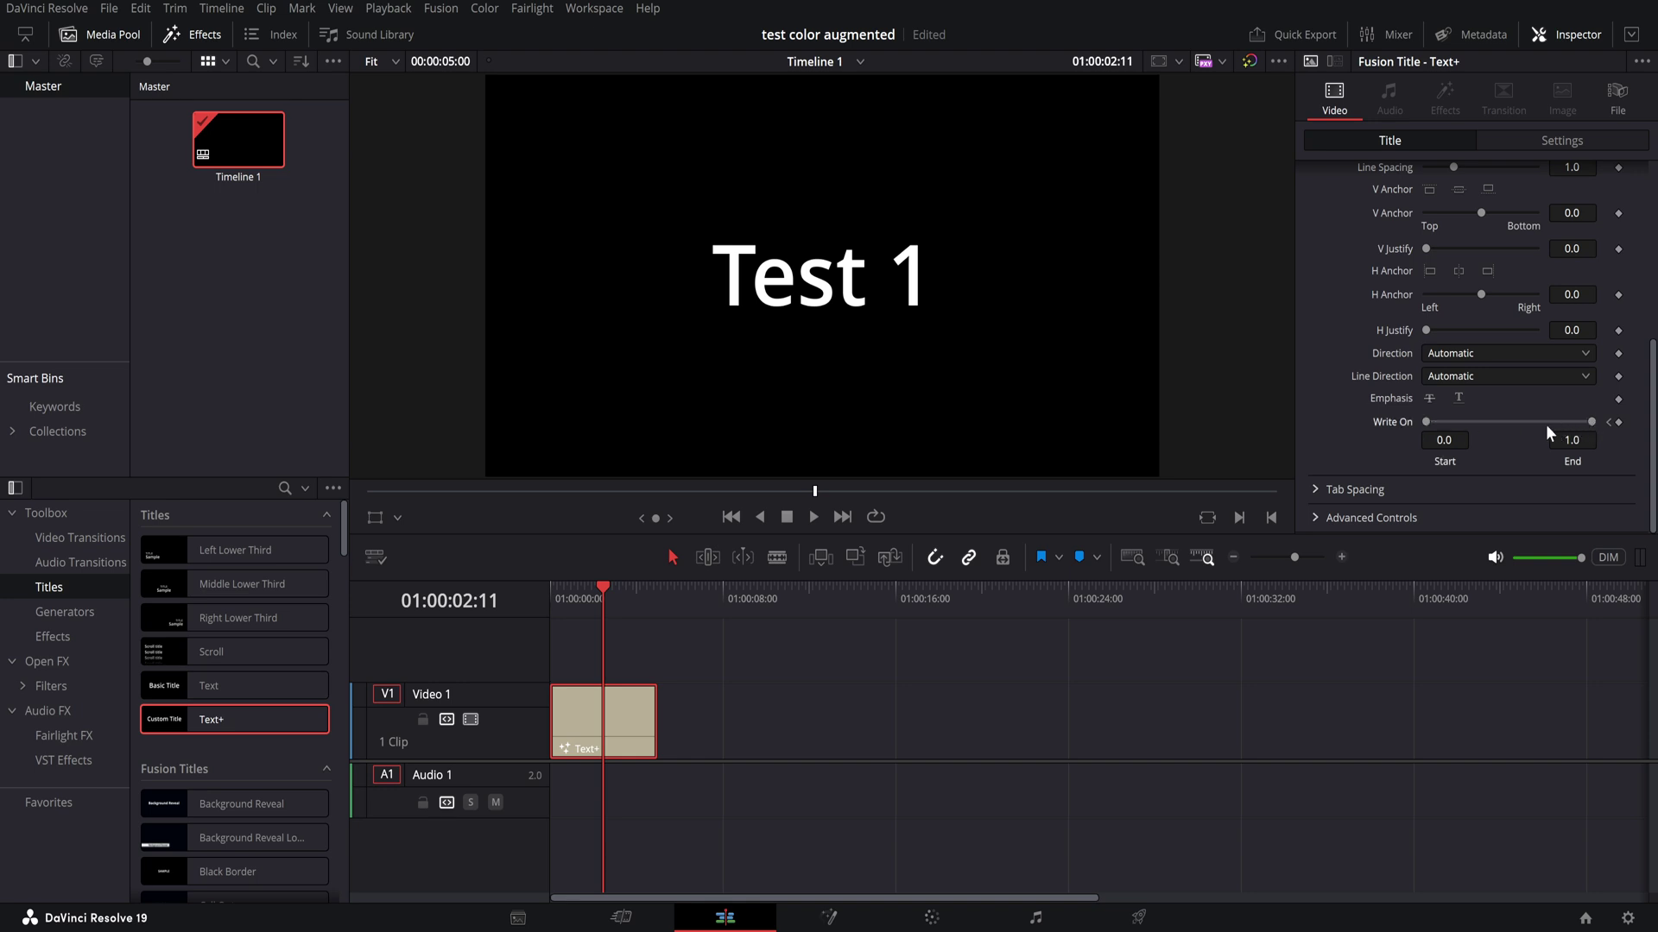
{"action": "left_click_drag", "start_coordinate": [1591, 421], "coordinate": [1425, 433]}
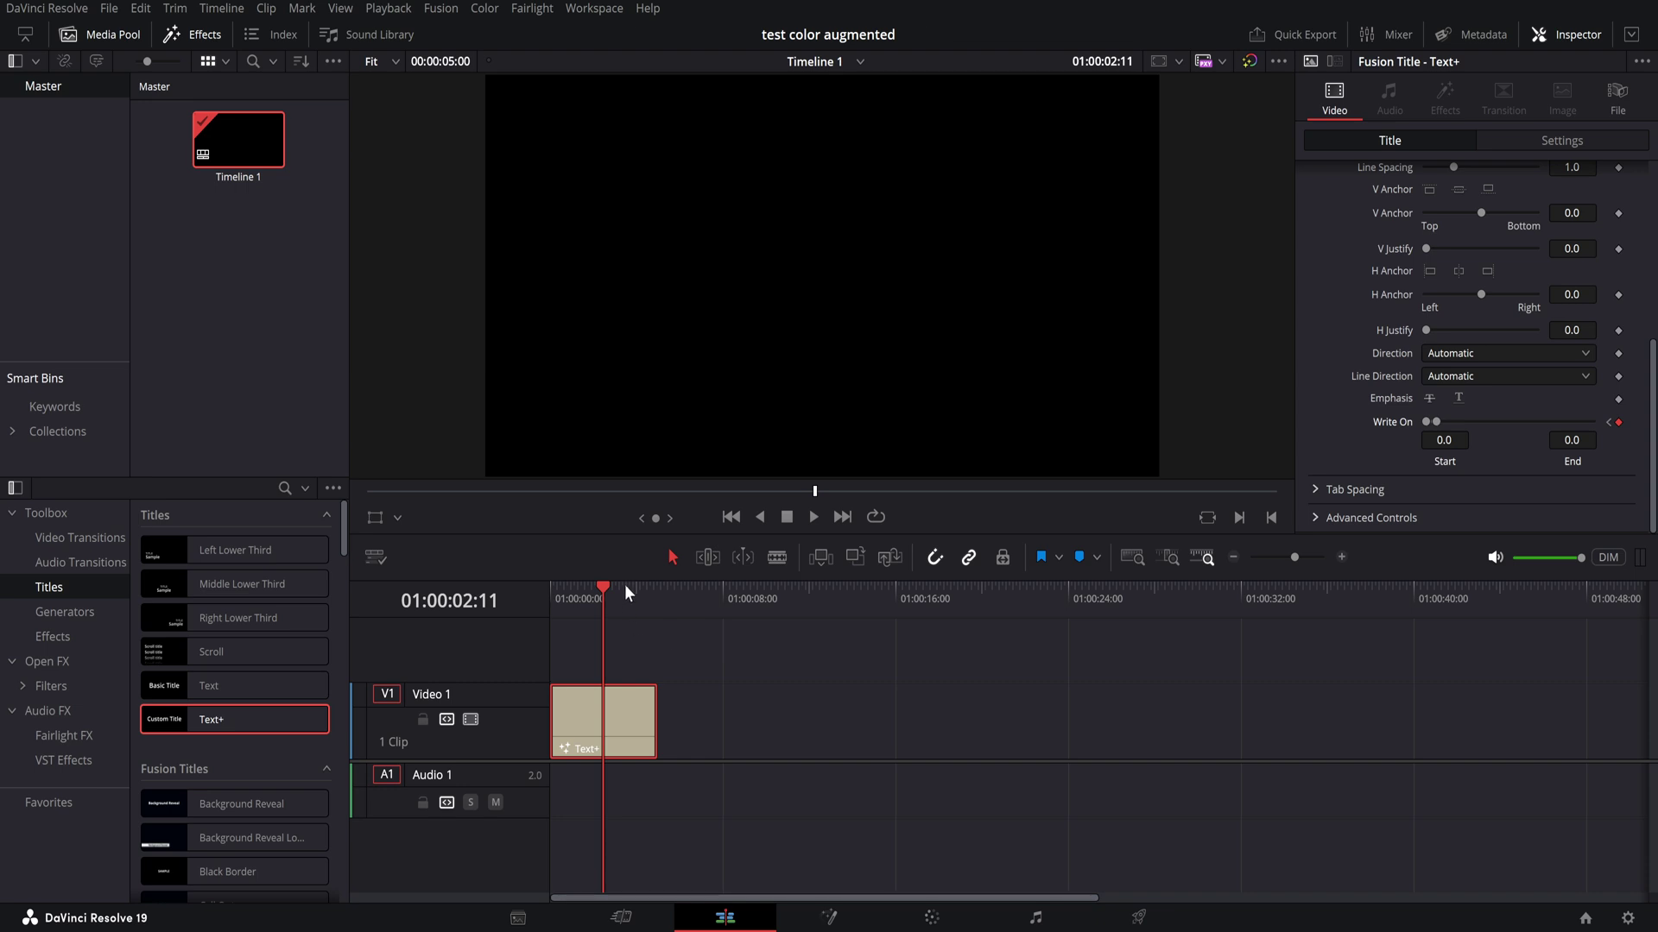
{"action": "left_click_drag", "start_coordinate": [624, 584], "coordinate": [550, 590]}
{"action": "key", "text": "space"}
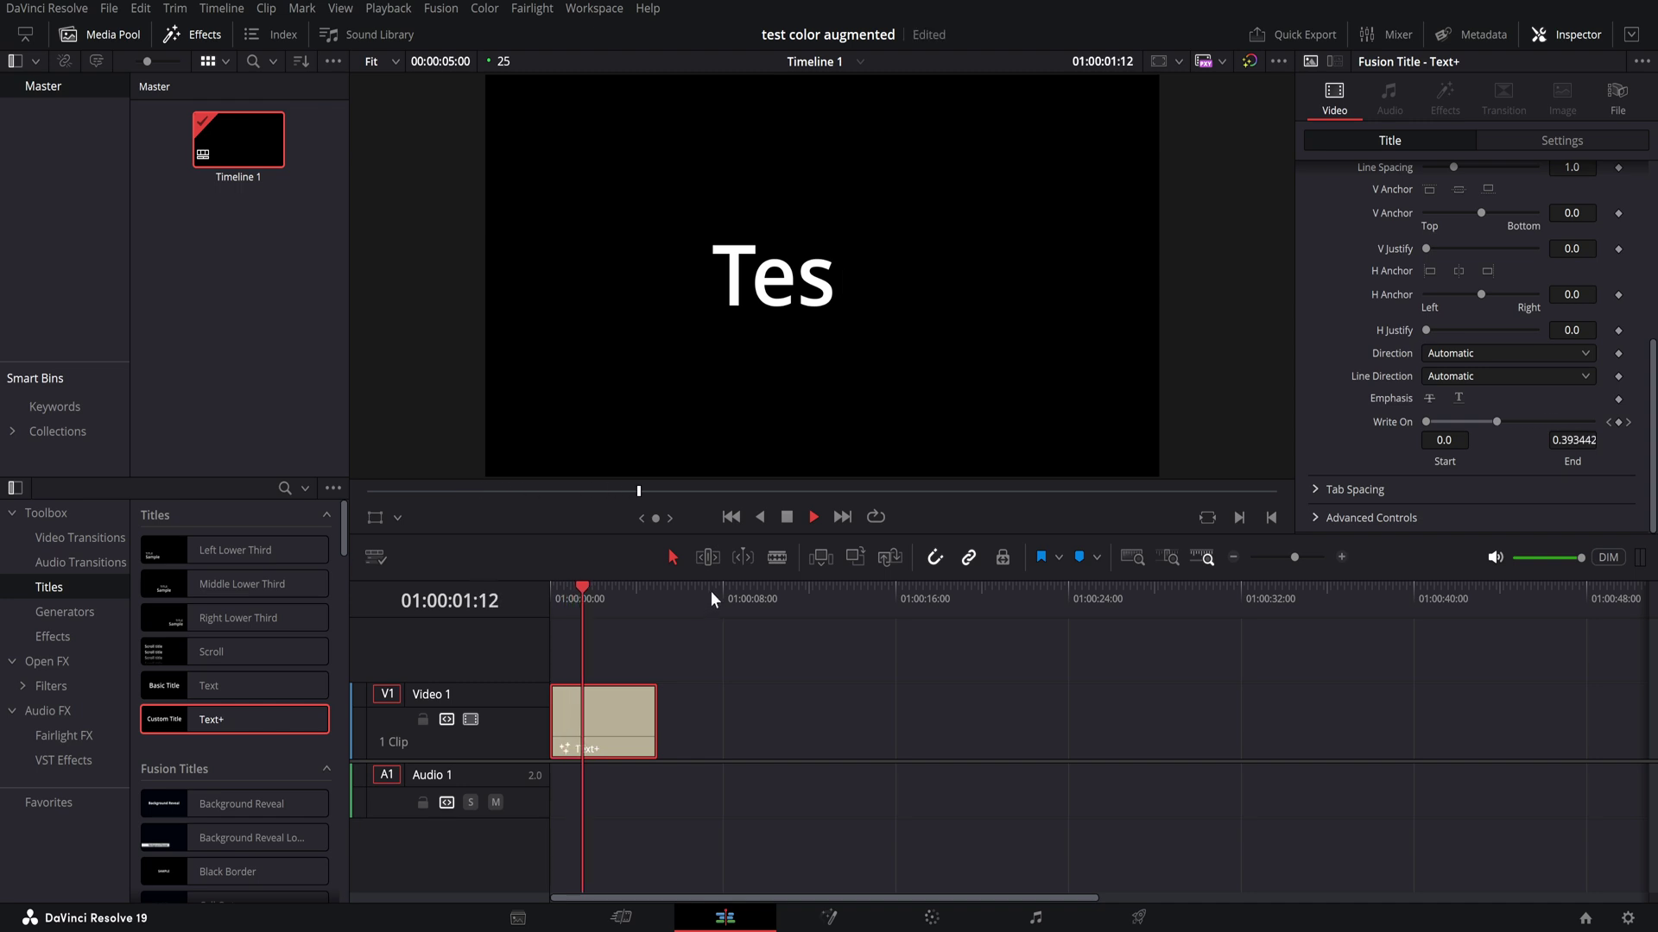
{"action": "key", "text": "space"}
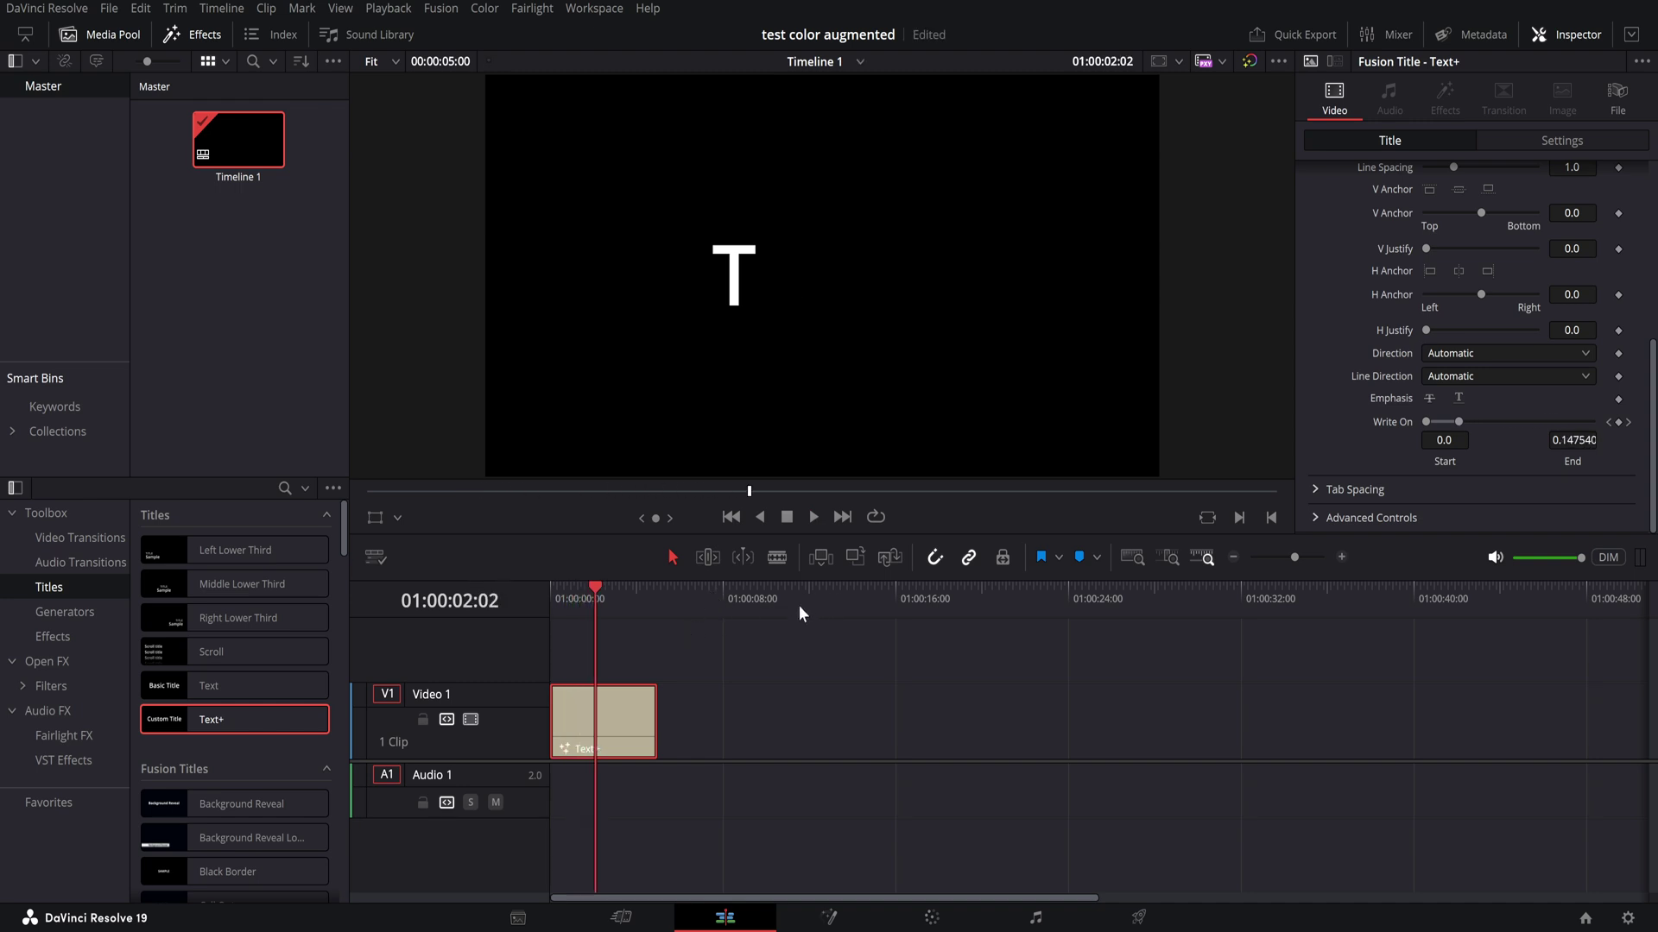
Step: Set Write On End to 0 at the first keyframe and play back the type-on
{"action": "left_click", "coordinate": [1608, 422]}
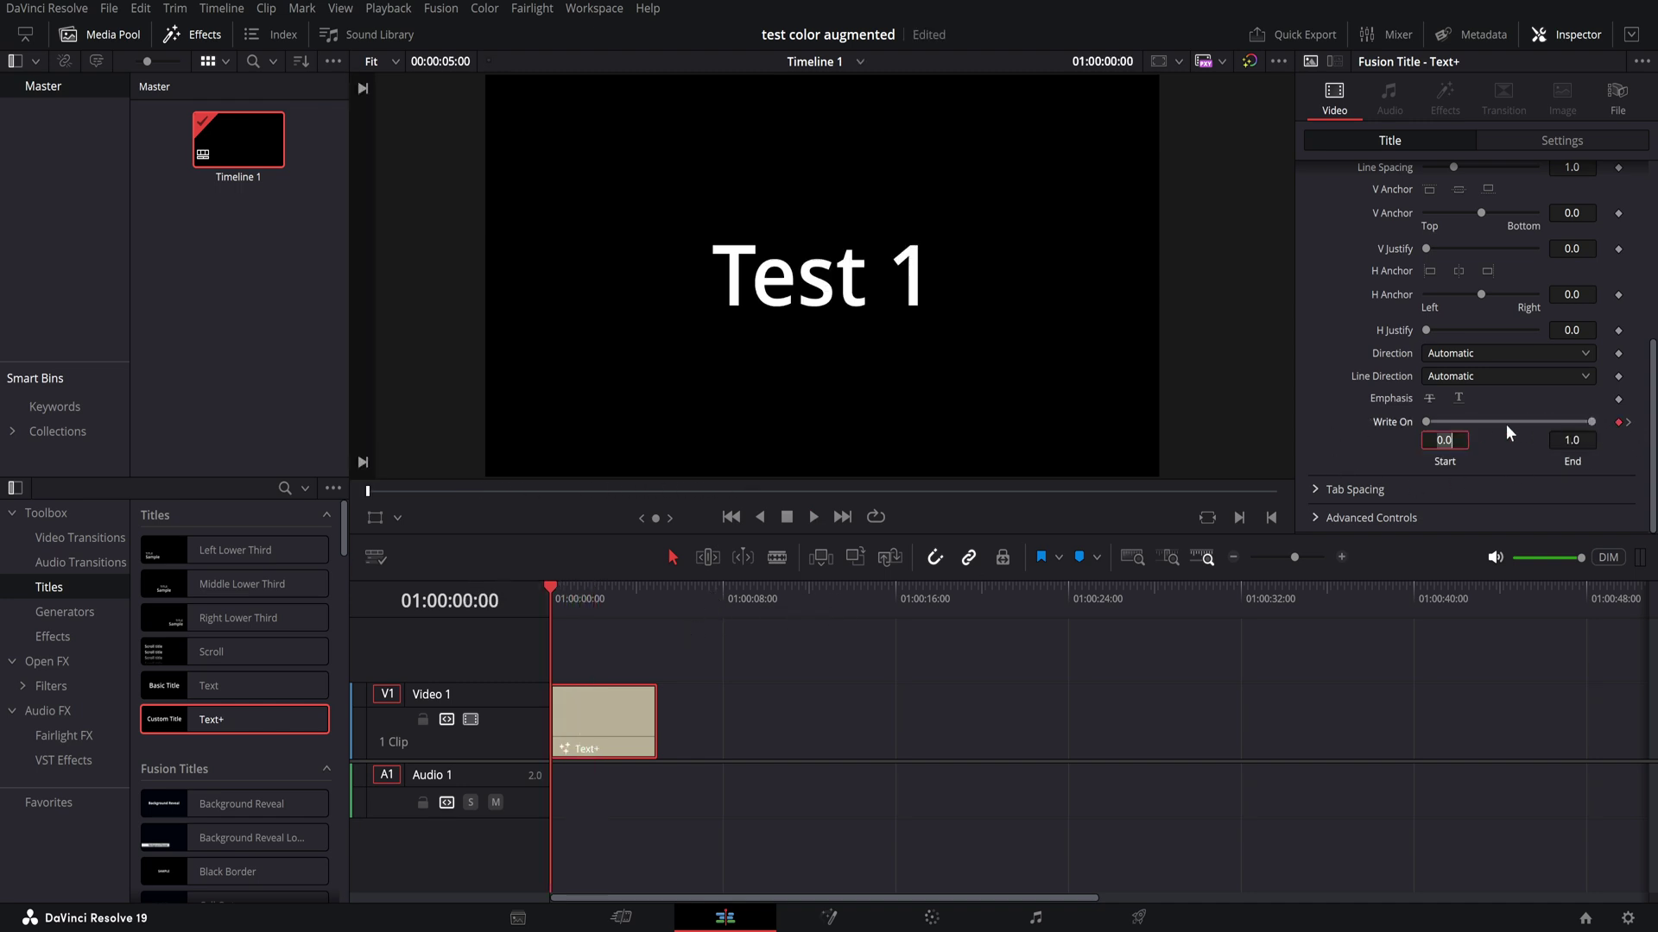
{"action": "left_click_drag", "start_coordinate": [1591, 422], "coordinate": [1634, 440]}
{"action": "left_click", "coordinate": [1629, 422]}
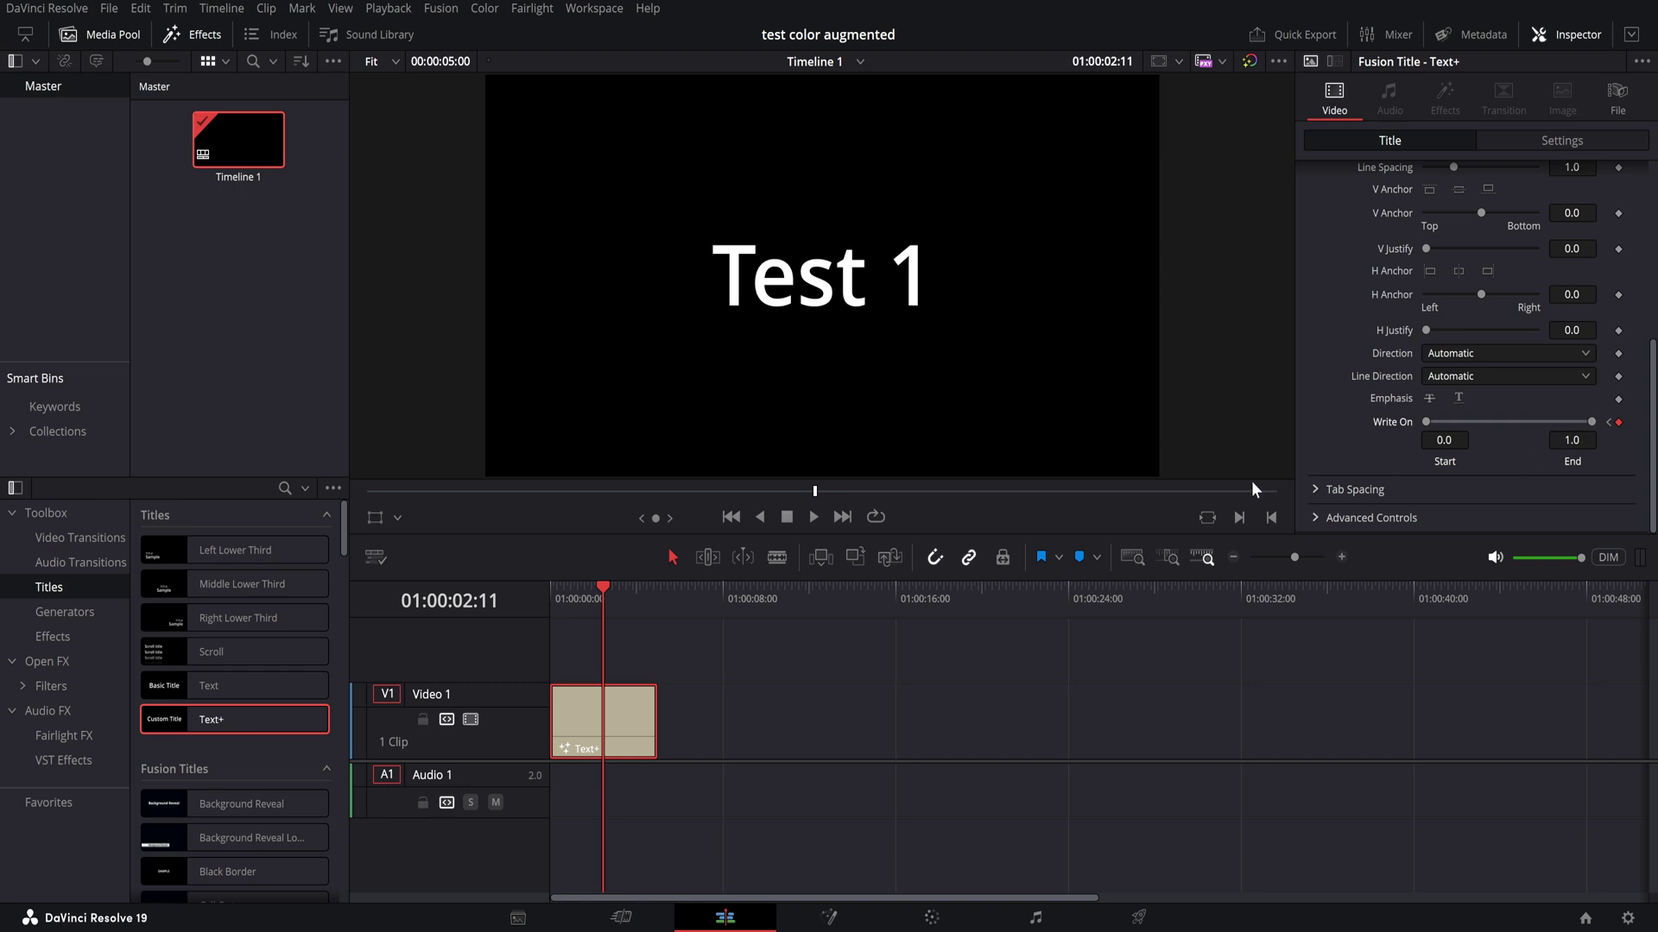
{"action": "left_click_drag", "start_coordinate": [619, 596], "coordinate": [553, 590]}
{"action": "key", "text": "space"}
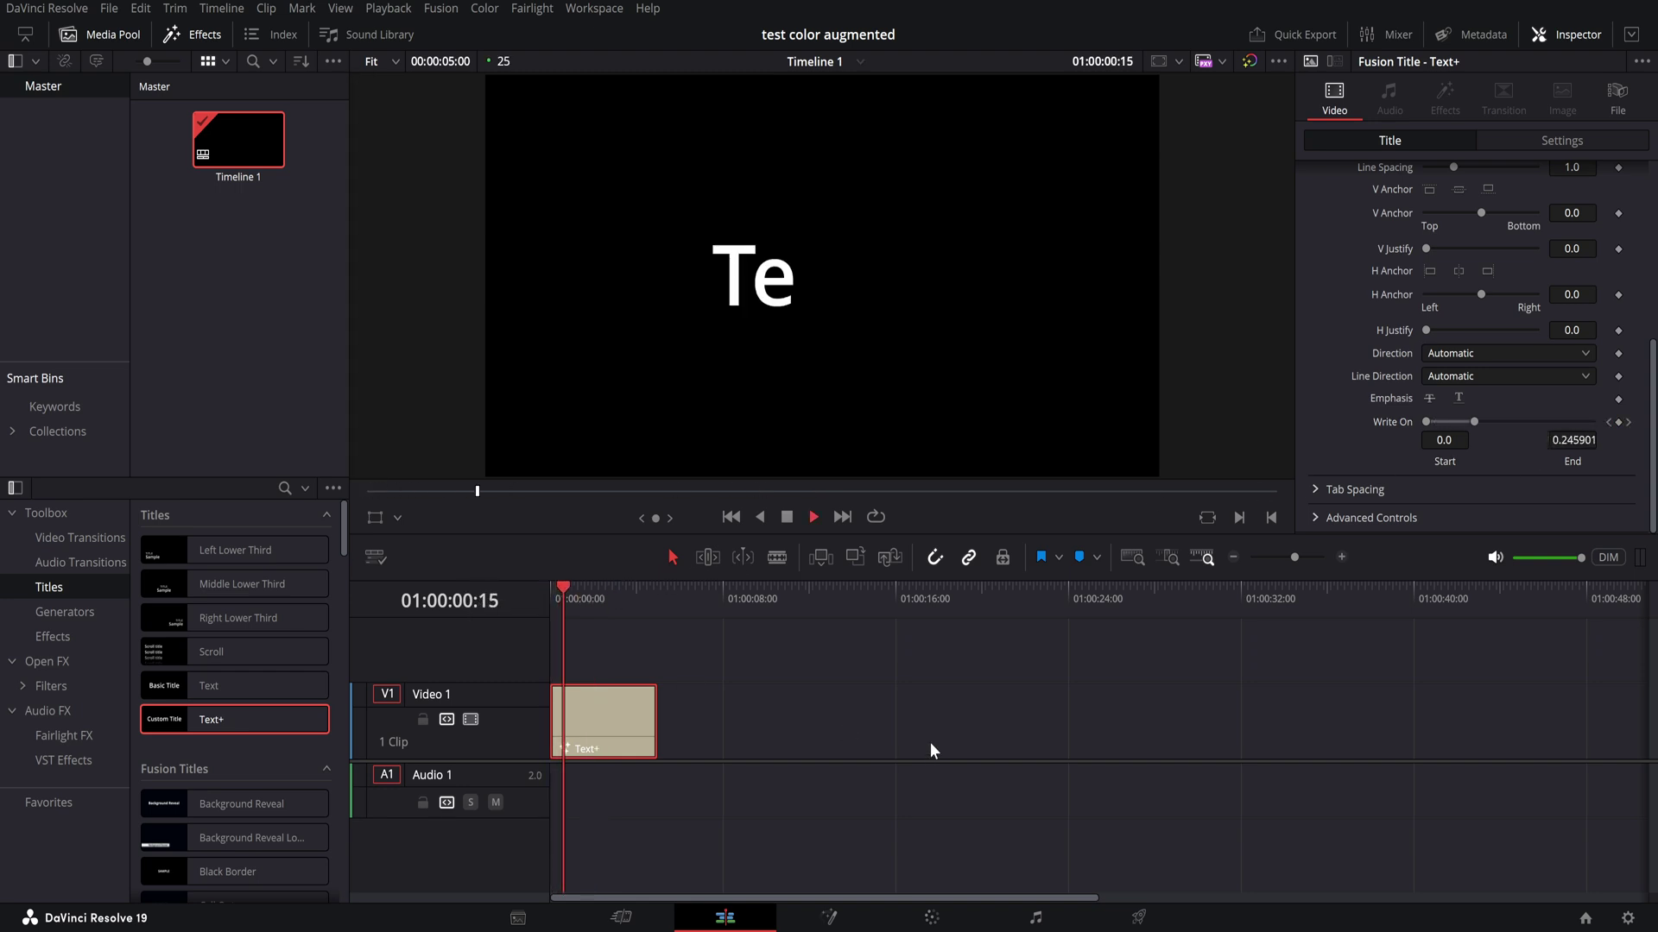
{"action": "key", "text": "space"}
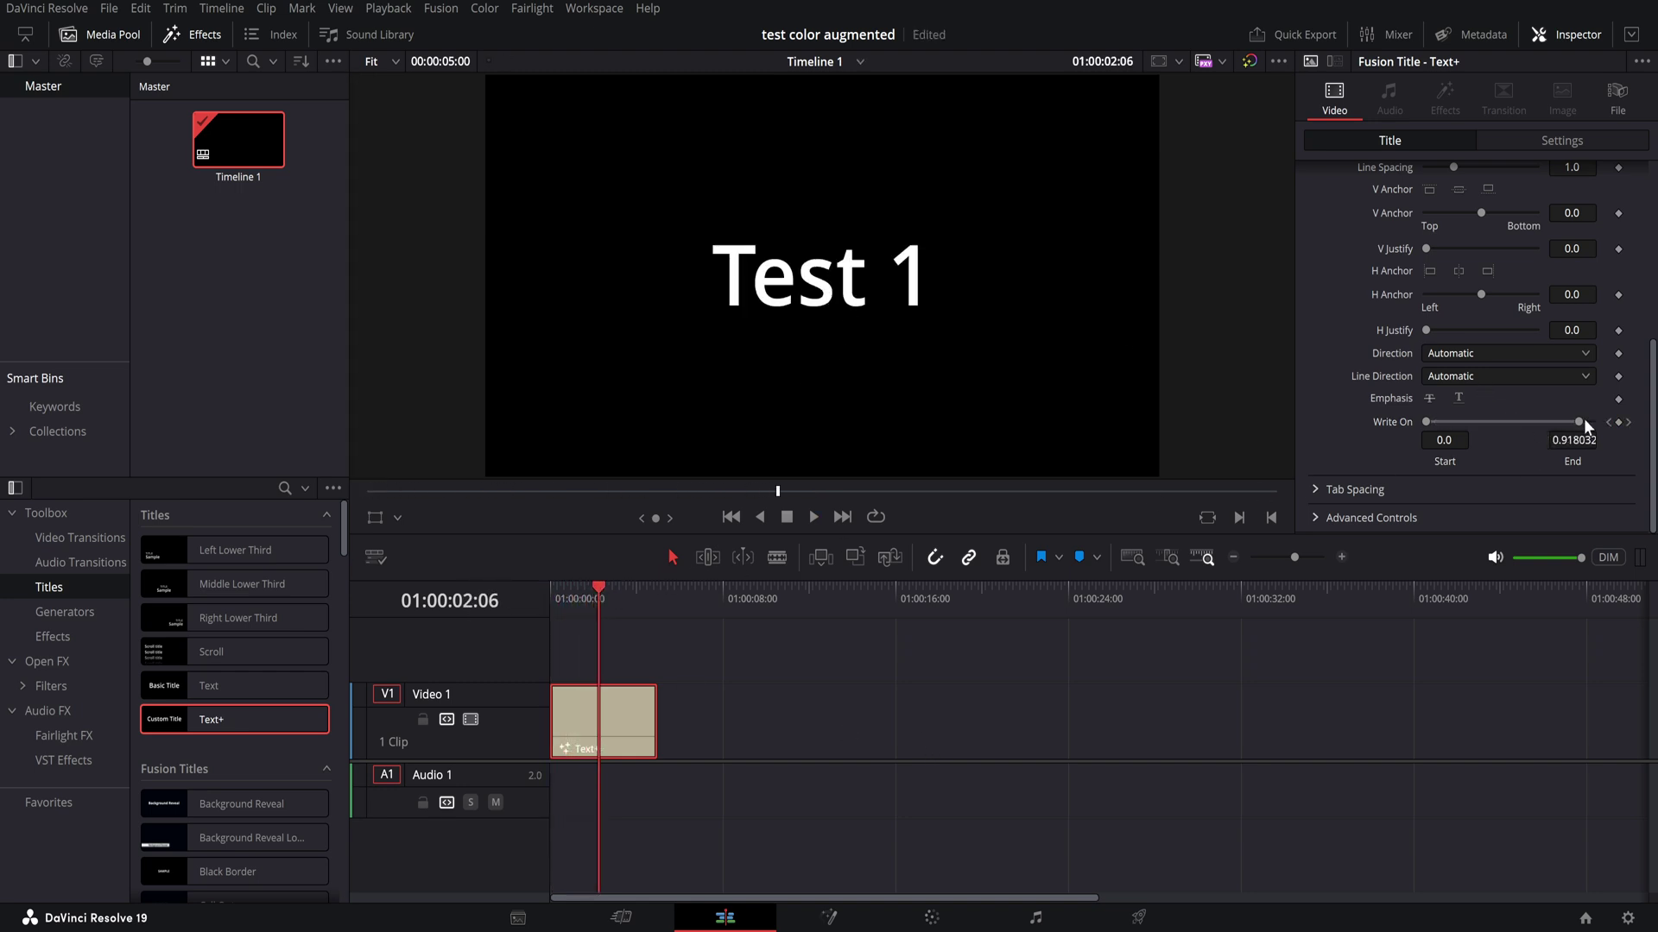
{"action": "key", "text": "space"}
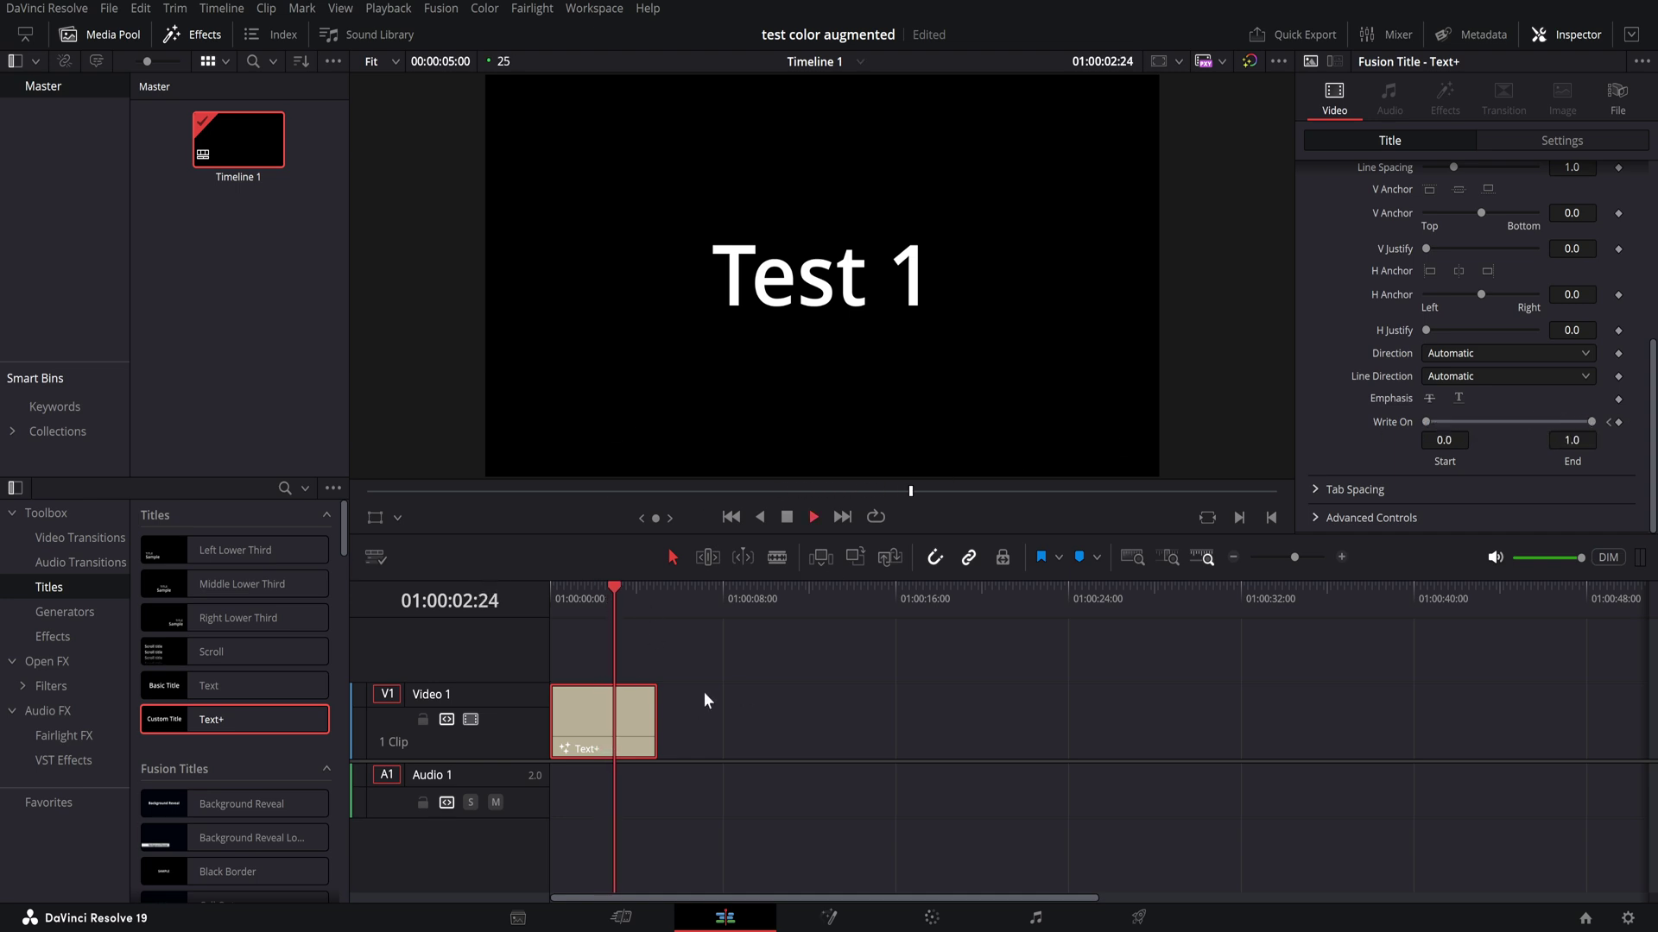
{"action": "key", "text": "space"}
Step: Place the typewriter sound at the start of Audio 1 and find the first letter's frame
{"action": "left_click_drag", "start_coordinate": [653, 791], "coordinate": [568, 816]}
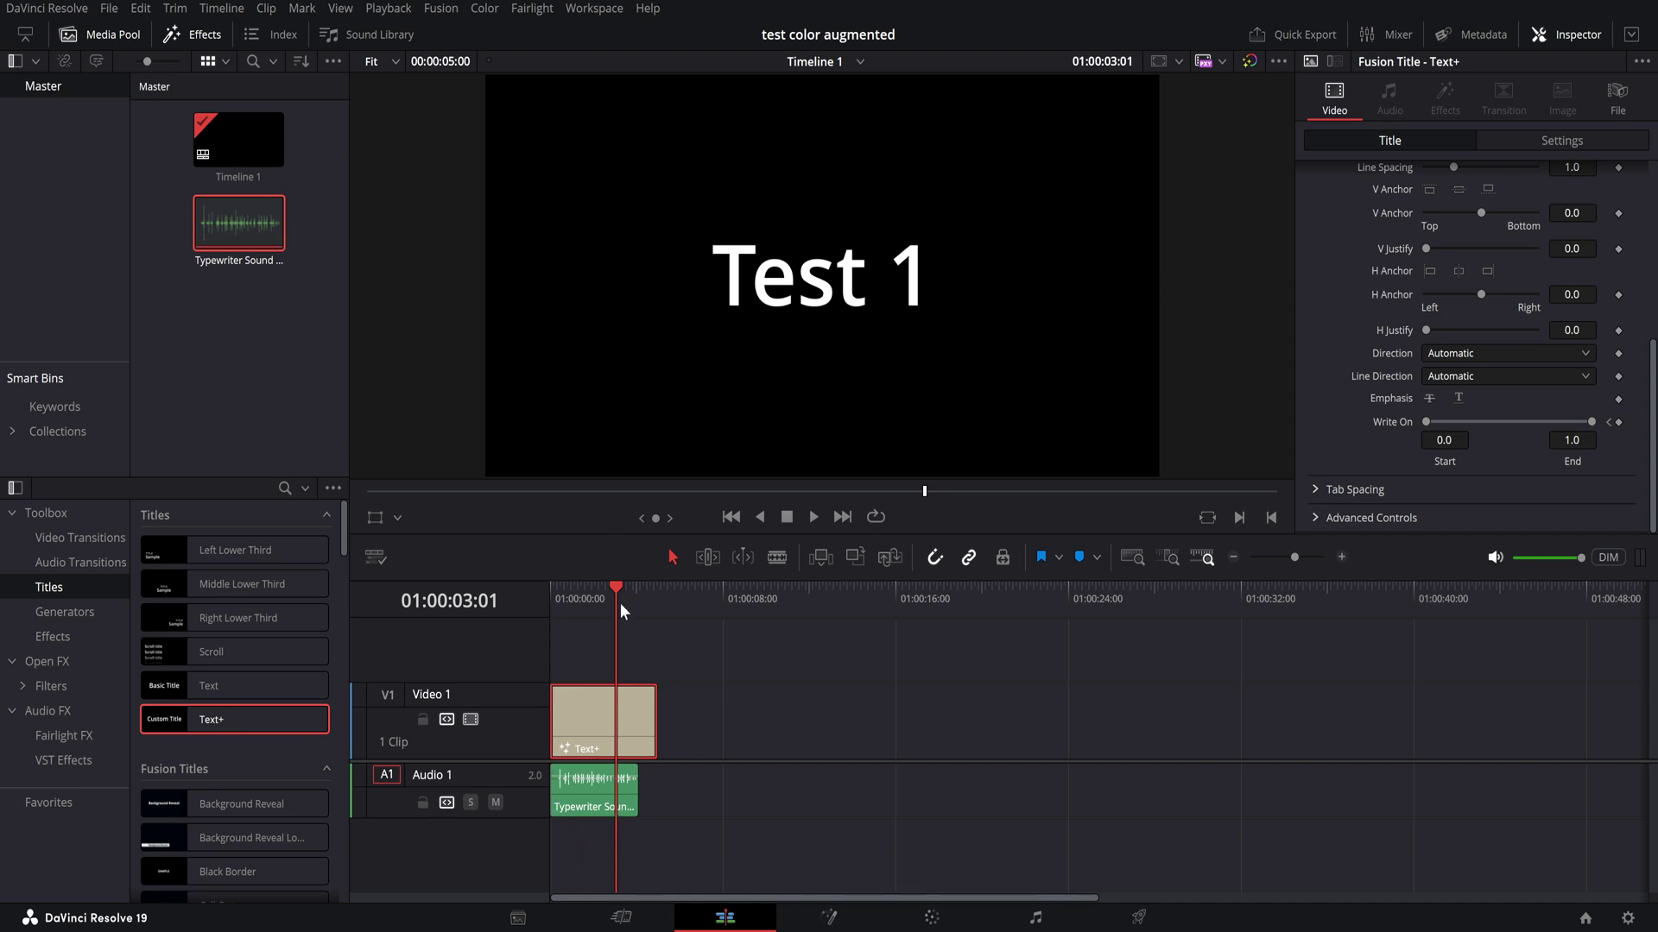
{"action": "left_click_drag", "start_coordinate": [619, 602], "coordinate": [534, 601]}
{"action": "scroll", "coordinate": [625, 842], "scroll_direction": "up", "scroll_amount": 5}
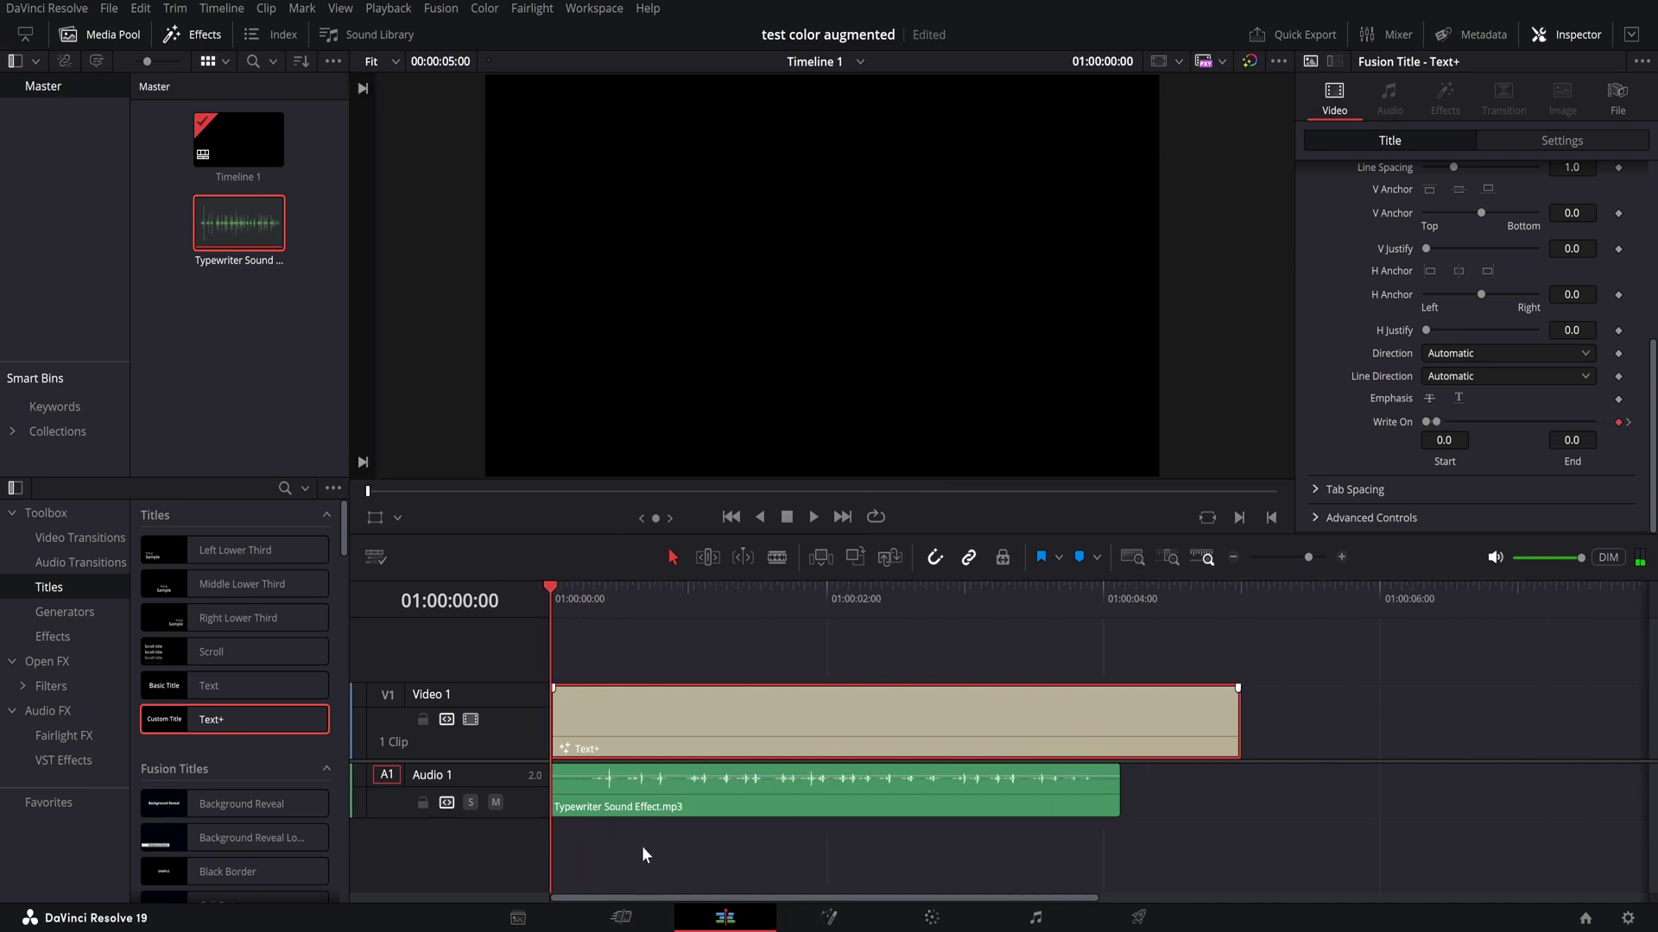
{"action": "scroll", "coordinate": [643, 854], "scroll_direction": "up", "scroll_amount": 2}
{"action": "mouse_move", "coordinate": [567, 601]}
{"action": "left_mouse_down"}
{"action": "mouse_move", "coordinate": [584, 588]}
{"action": "mouse_move", "coordinate": [551, 594]}
{"action": "mouse_move", "coordinate": [570, 597]}
{"action": "left_mouse_up"}
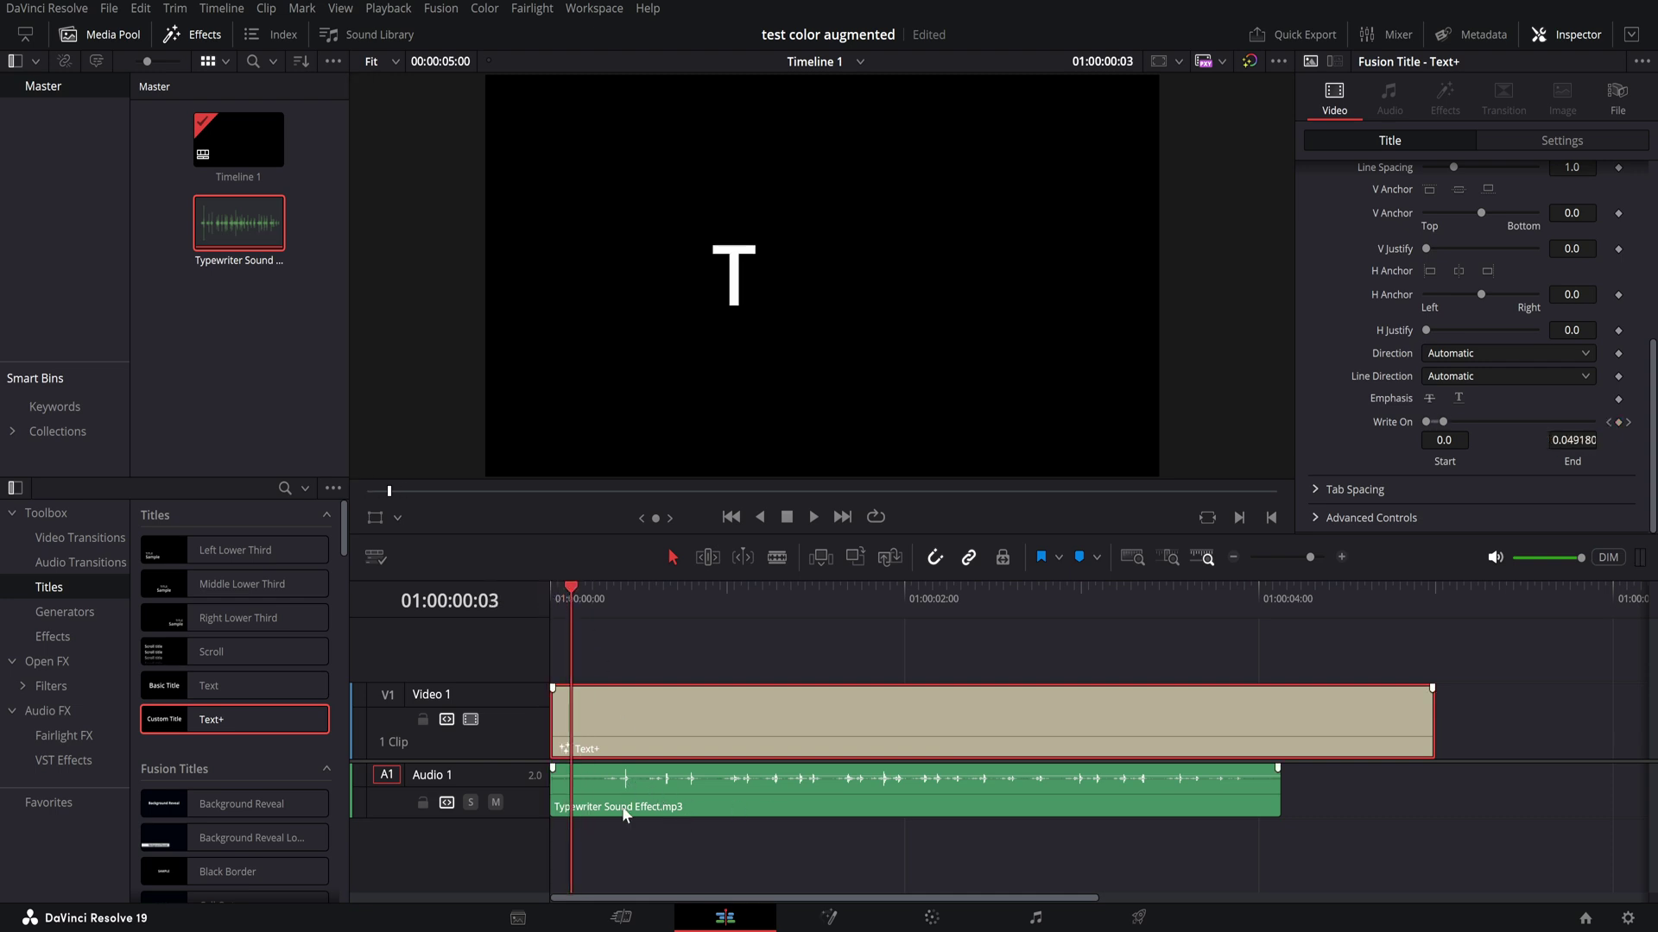
Step: Trim the silent head off the typewriter sound and slide it back to the timeline start
{"action": "left_click_drag", "start_coordinate": [552, 795], "coordinate": [594, 794]}
{"action": "left_click_drag", "start_coordinate": [751, 803], "coordinate": [672, 810]}
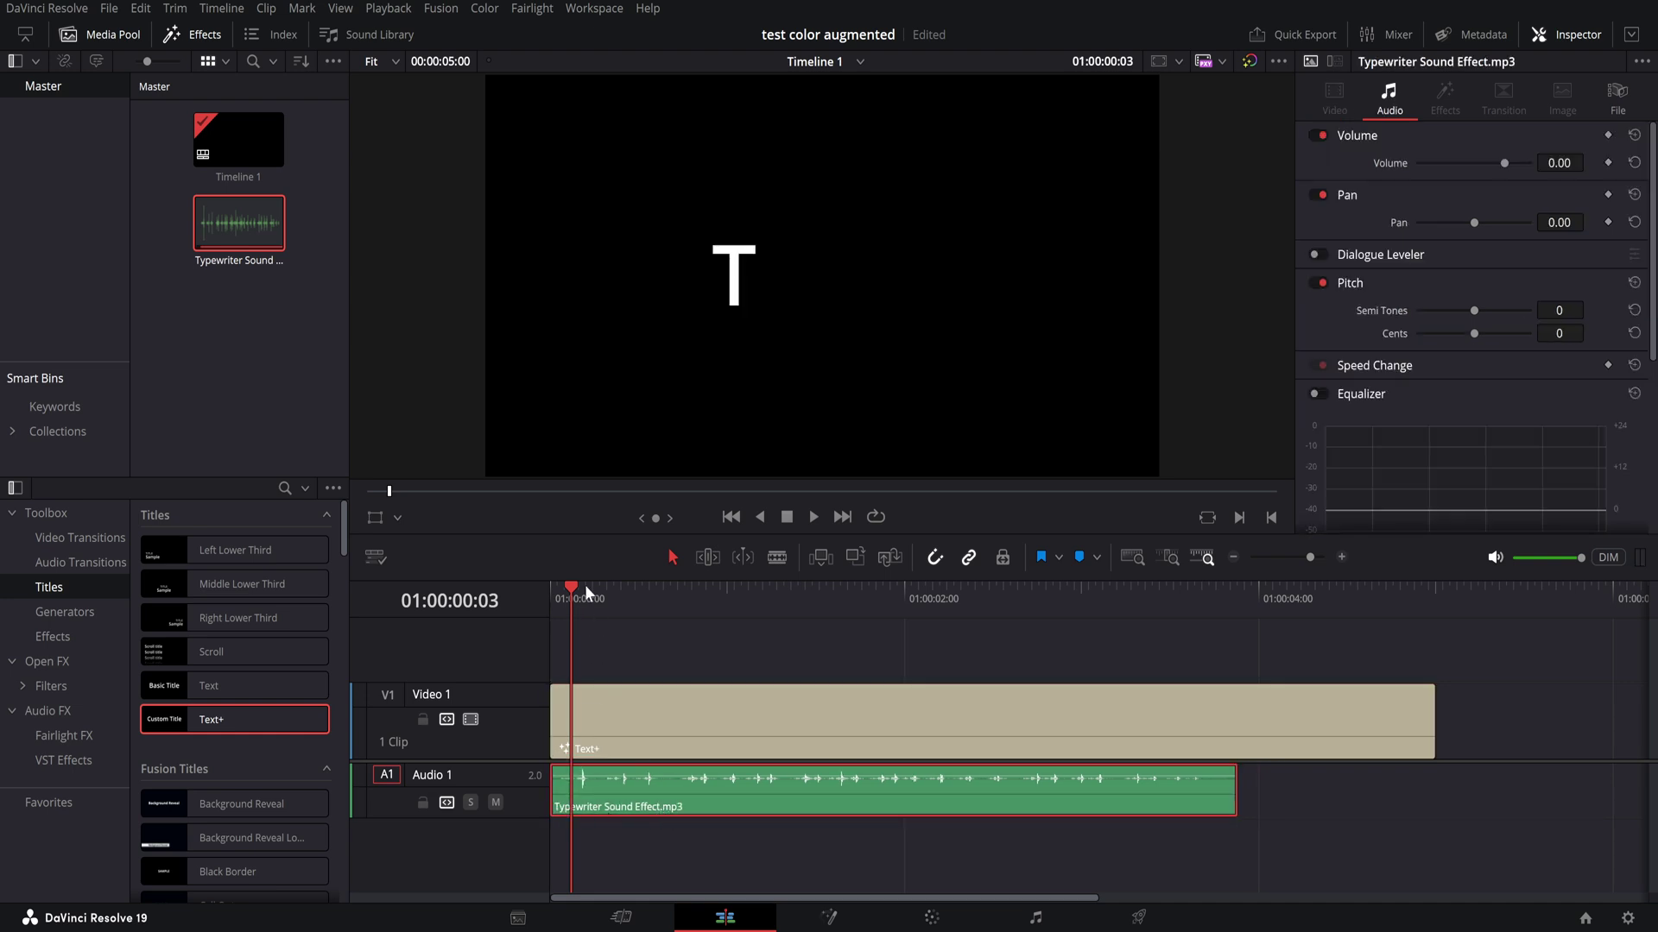
{"action": "left_click", "coordinate": [563, 587]}
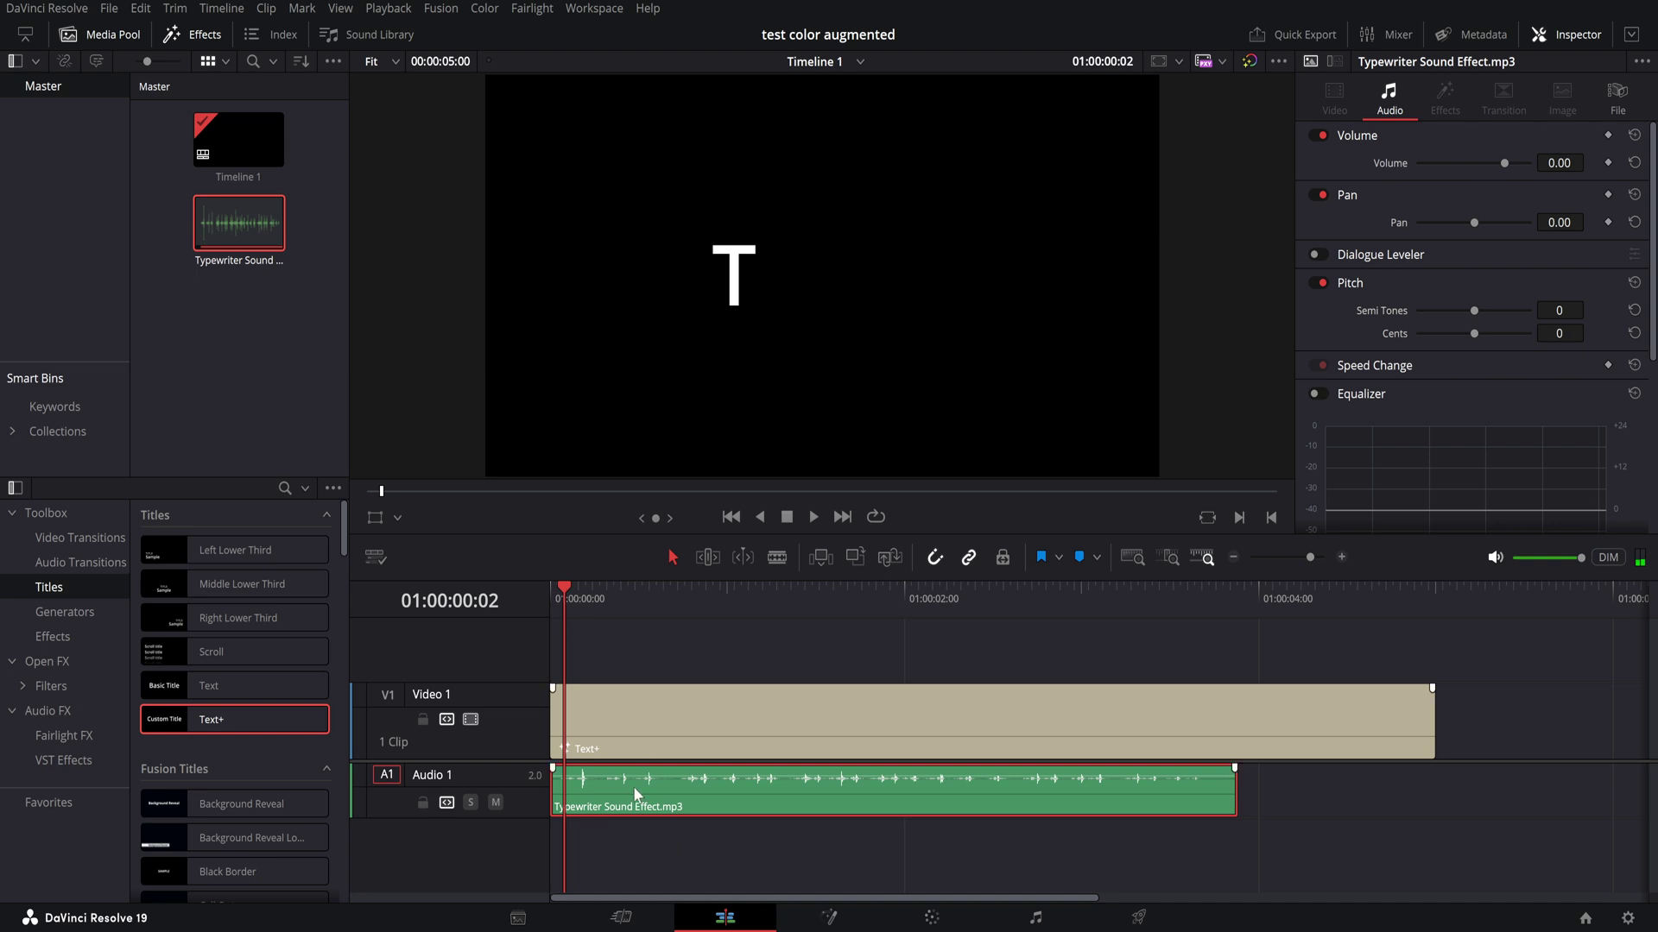
{"action": "left_click", "coordinate": [553, 794]}
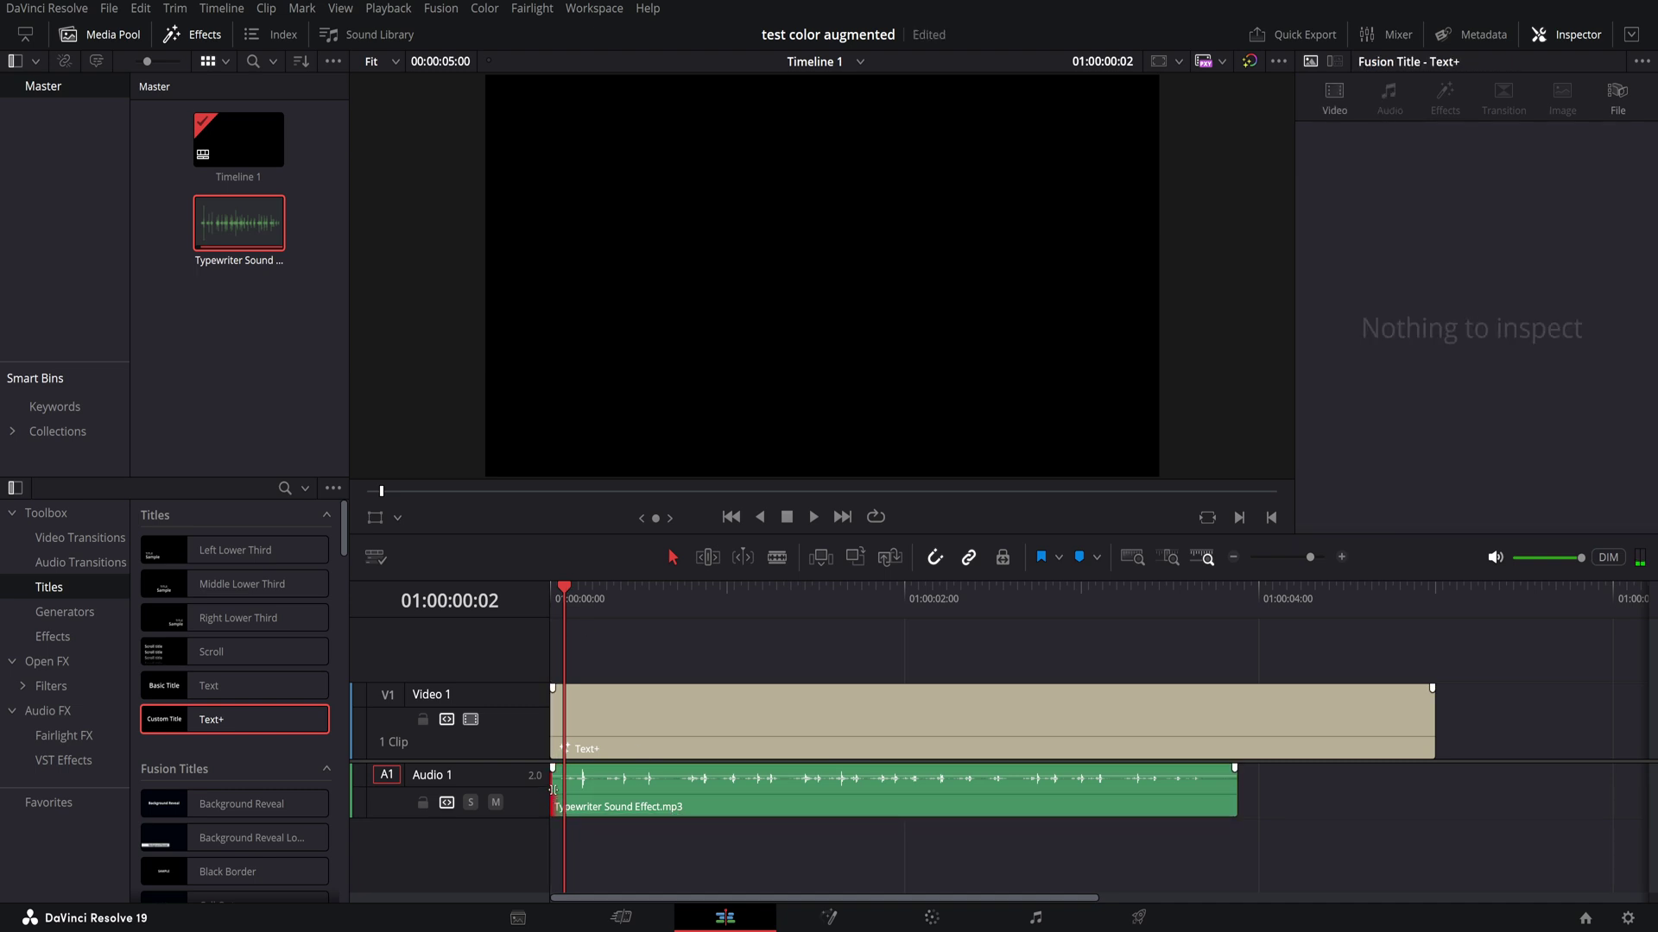
{"action": "left_click_drag", "start_coordinate": [553, 790], "coordinate": [569, 789]}
{"action": "left_click_drag", "start_coordinate": [716, 811], "coordinate": [701, 812]}
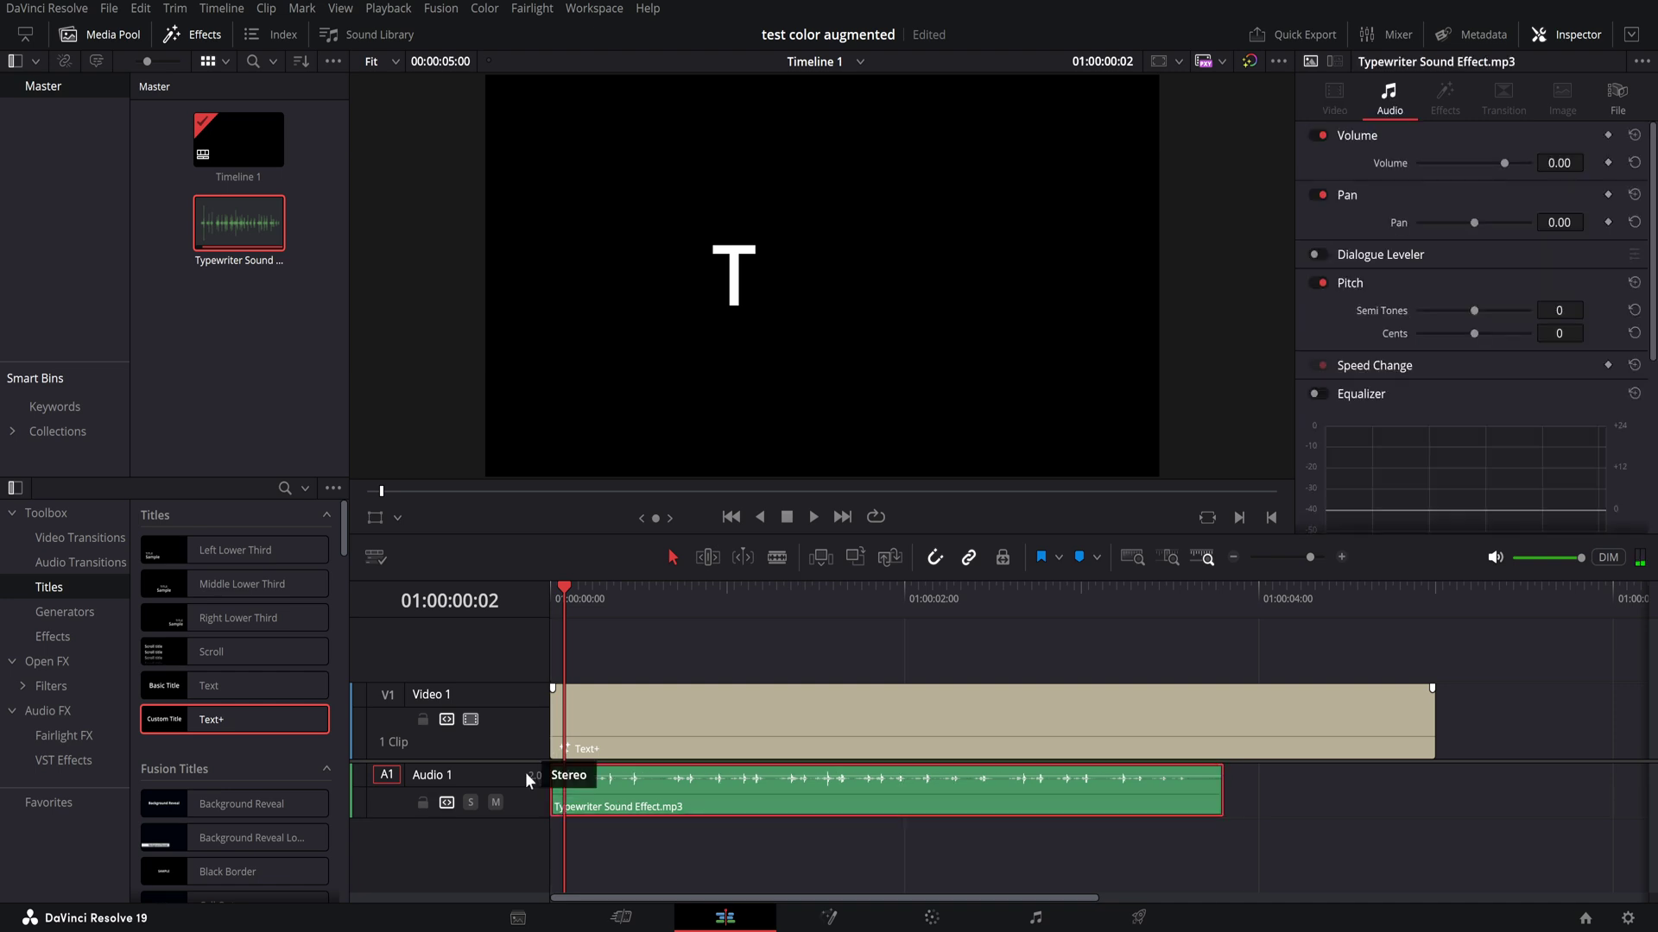
{"action": "scroll", "coordinate": [570, 799], "scroll_direction": "up", "scroll_amount": 5}
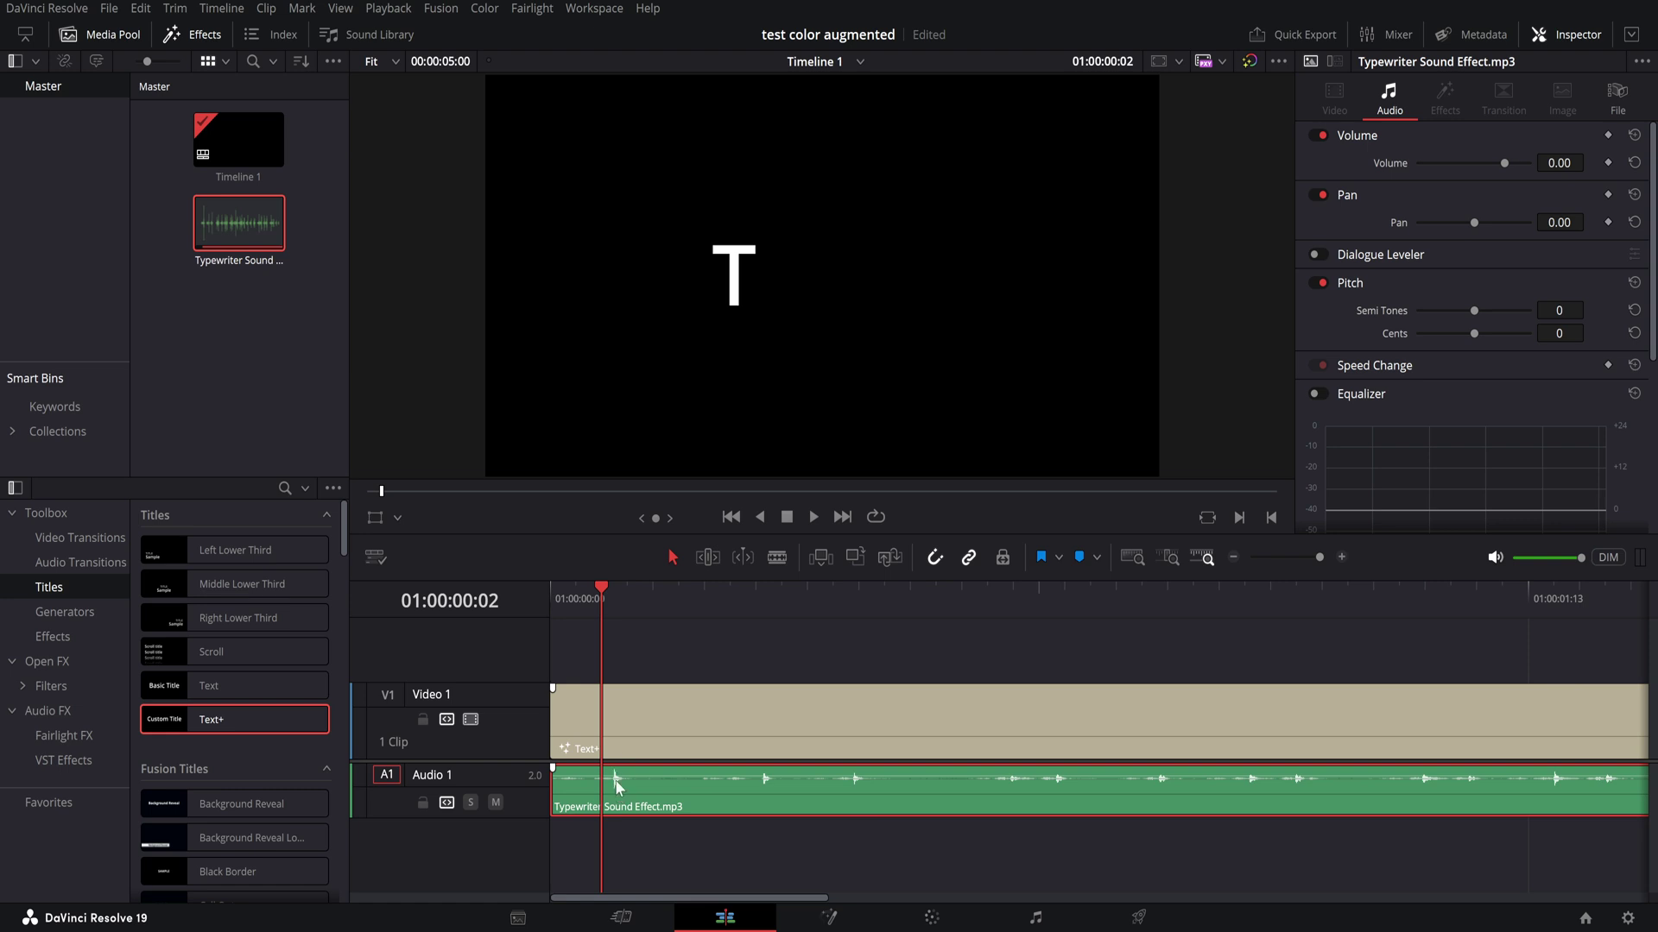
Step: Park the playhead at 01:00:00:05 where 'T' appears, select the audio clip, and save
{"action": "key", "text": "Home"}
{"action": "key", "text": "space"}
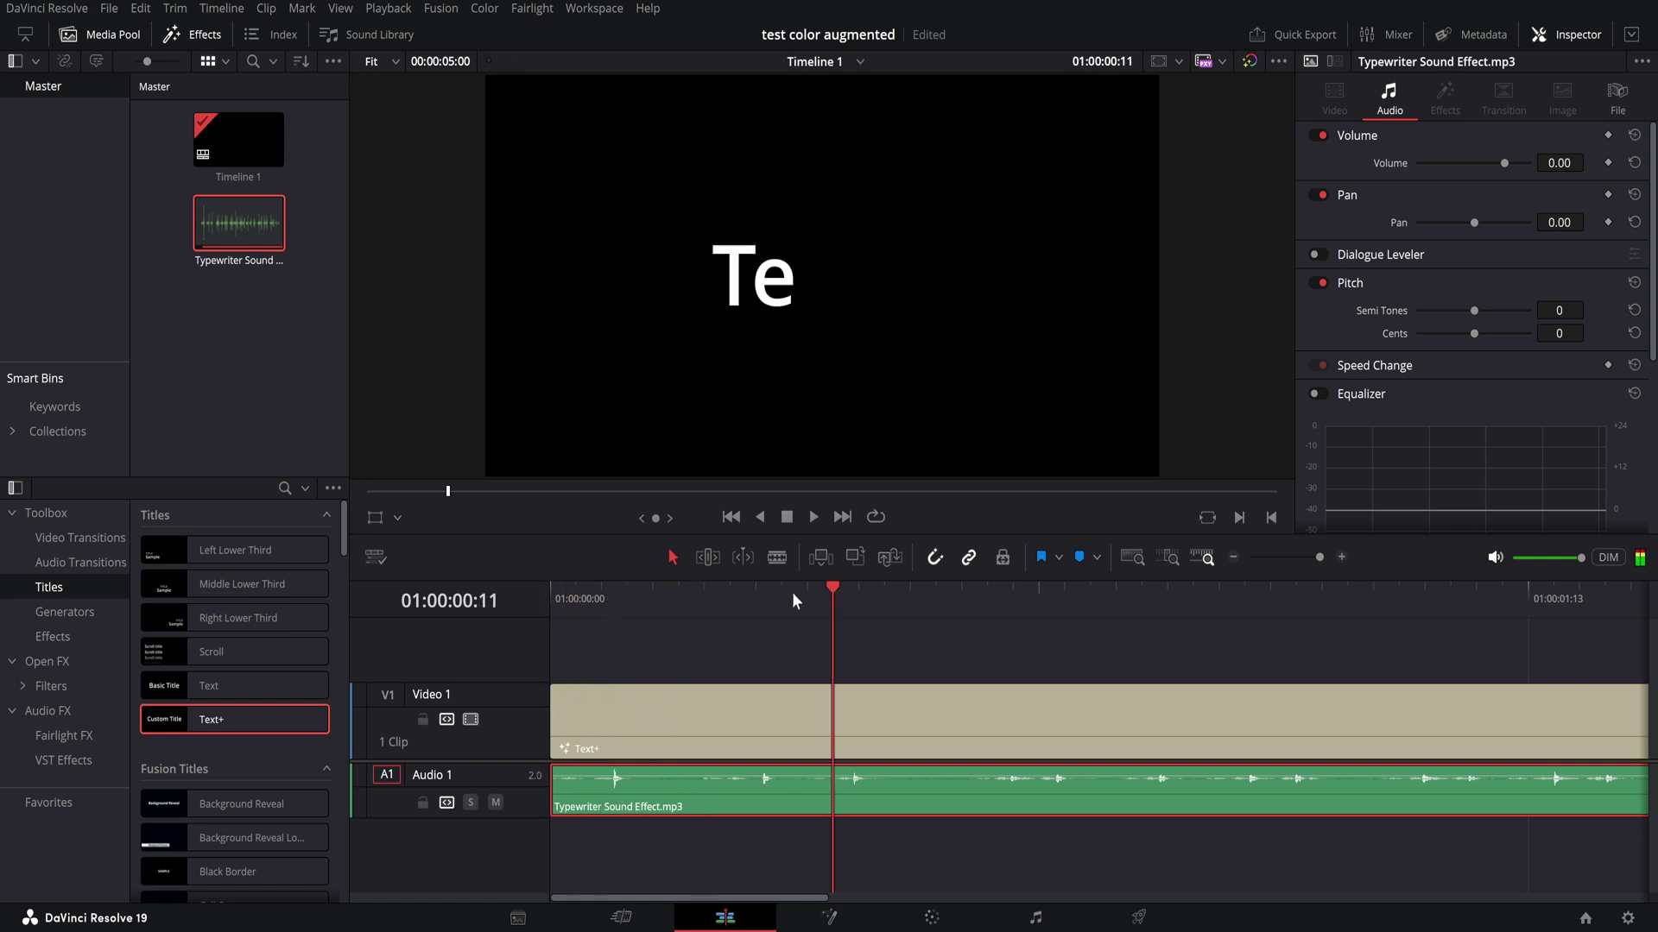
{"action": "left_click_drag", "start_coordinate": [791, 592], "coordinate": [674, 589]}
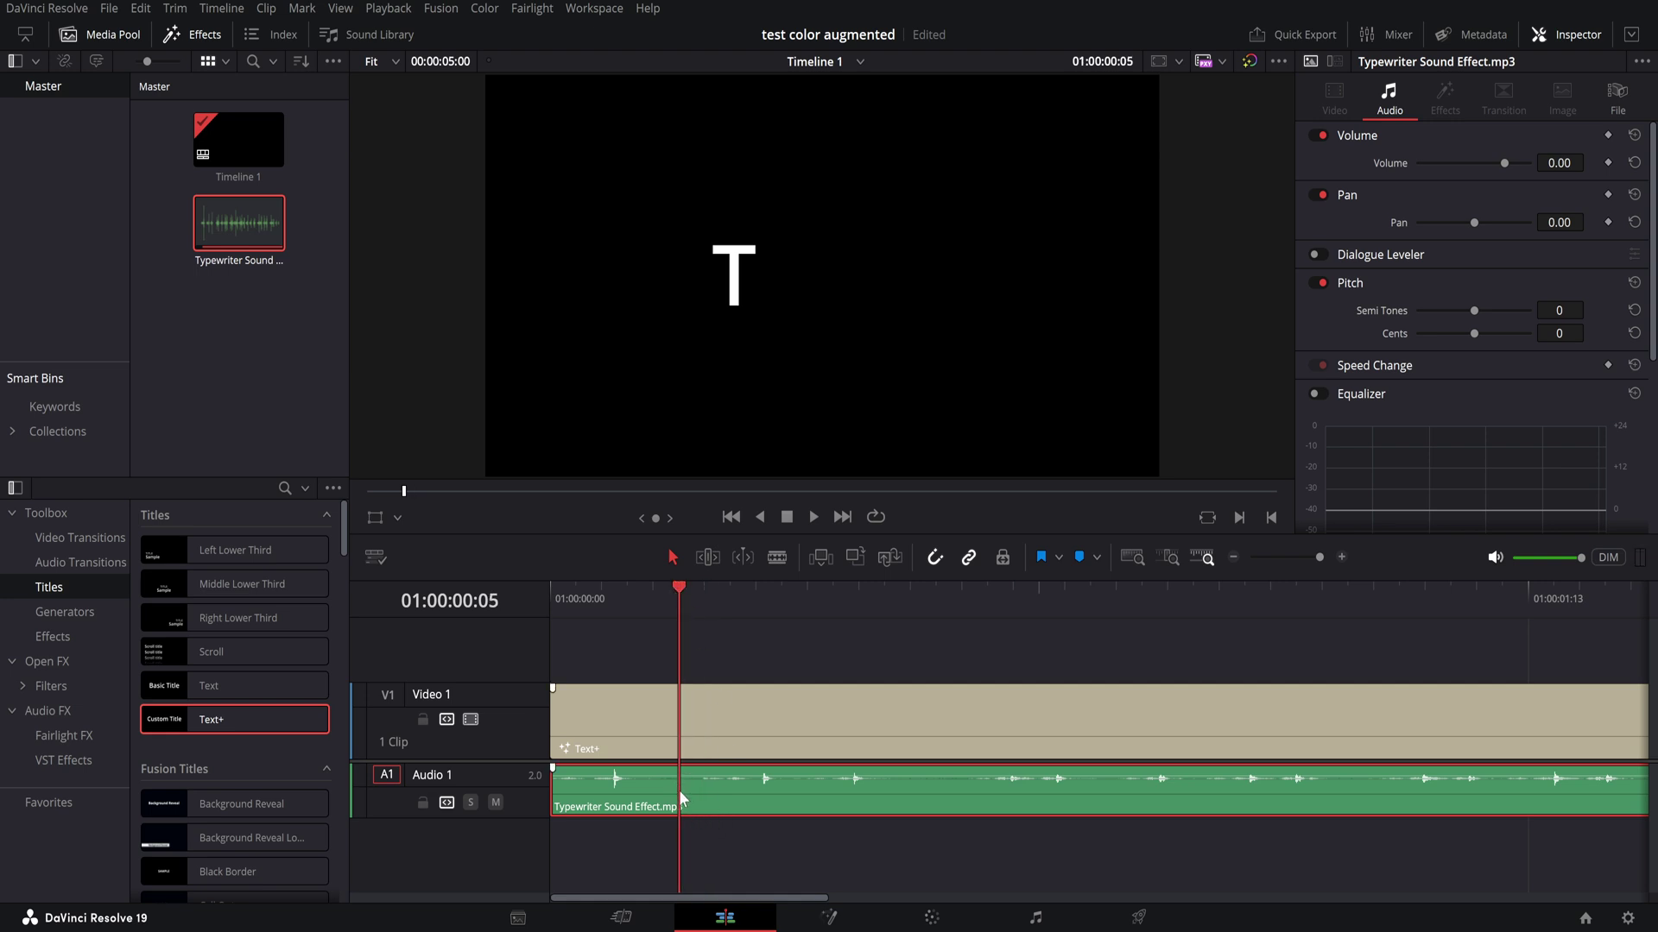
{"action": "key", "text": "Delete"}
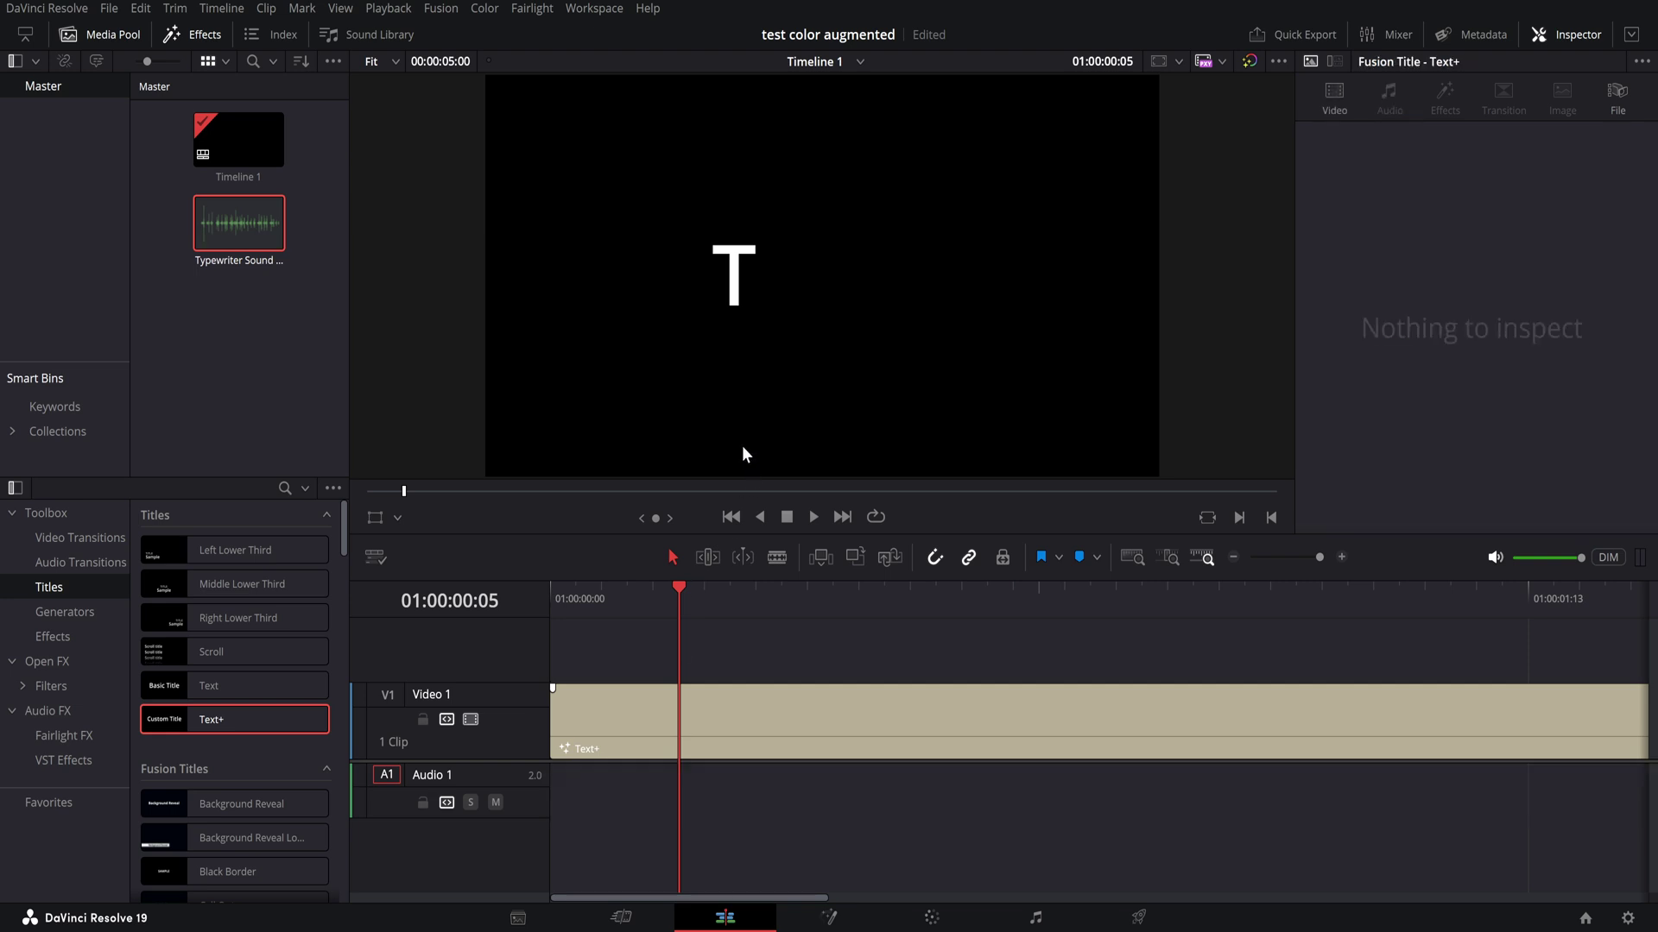
{"action": "key", "text": "ctrl+z"}
{"action": "left_click", "coordinate": [677, 766]}
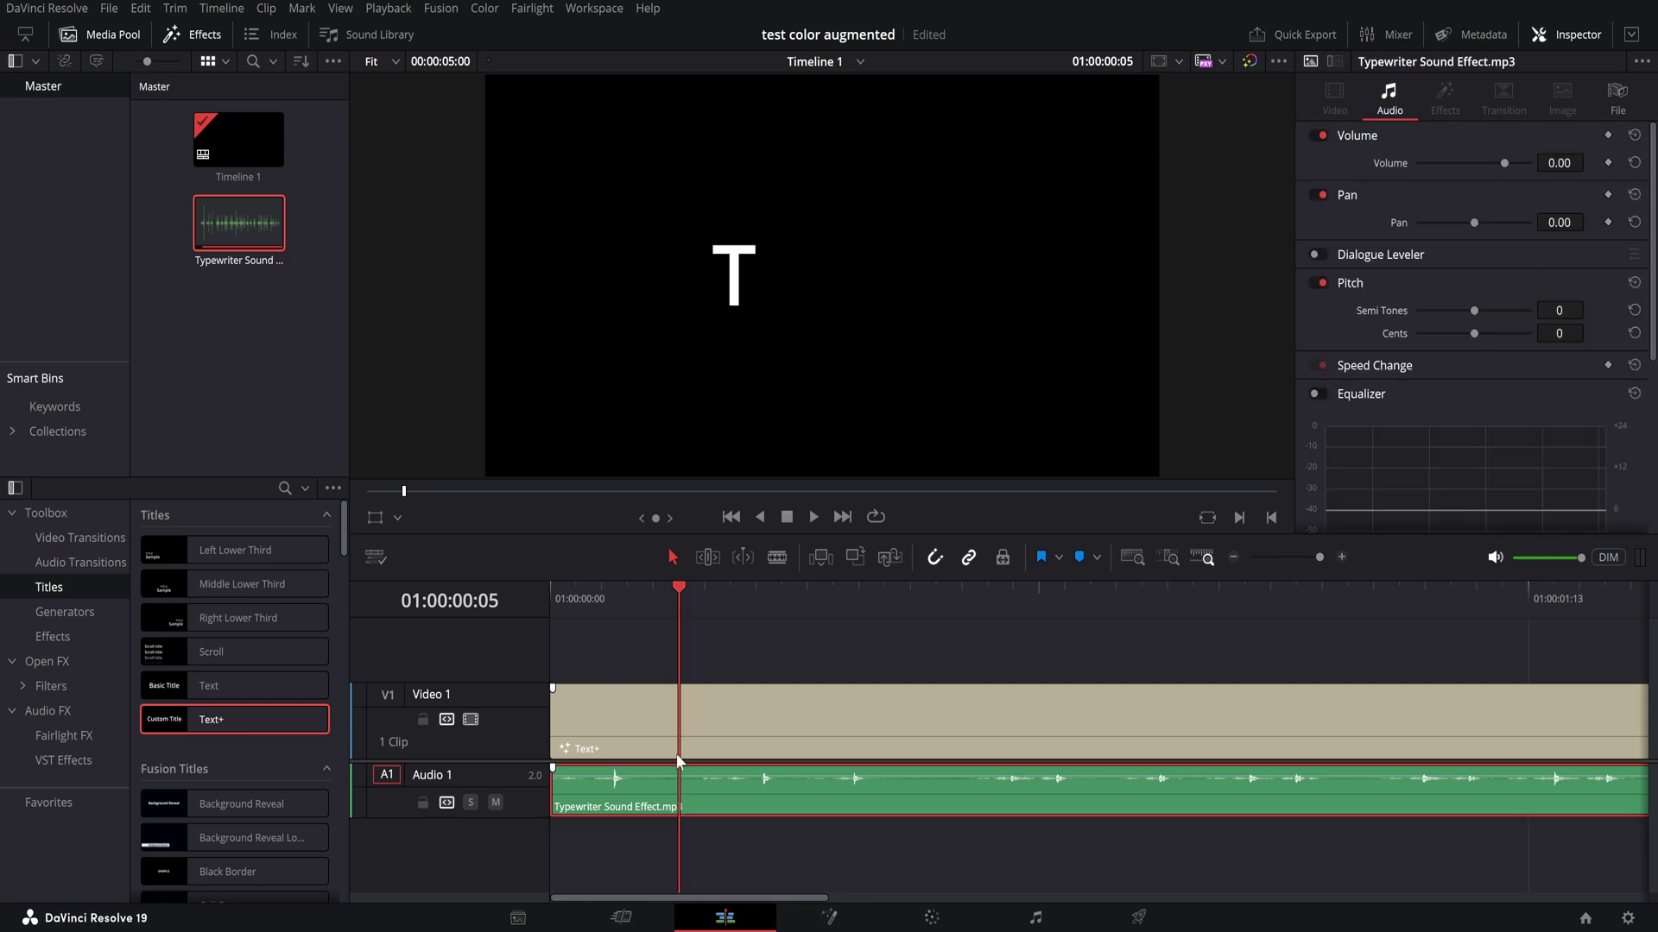
{"action": "key", "text": "ctrl+s"}
Step: Cut the typewriter sound with the Blade tool at several points into short pieces
{"action": "left_click", "coordinate": [777, 558]}
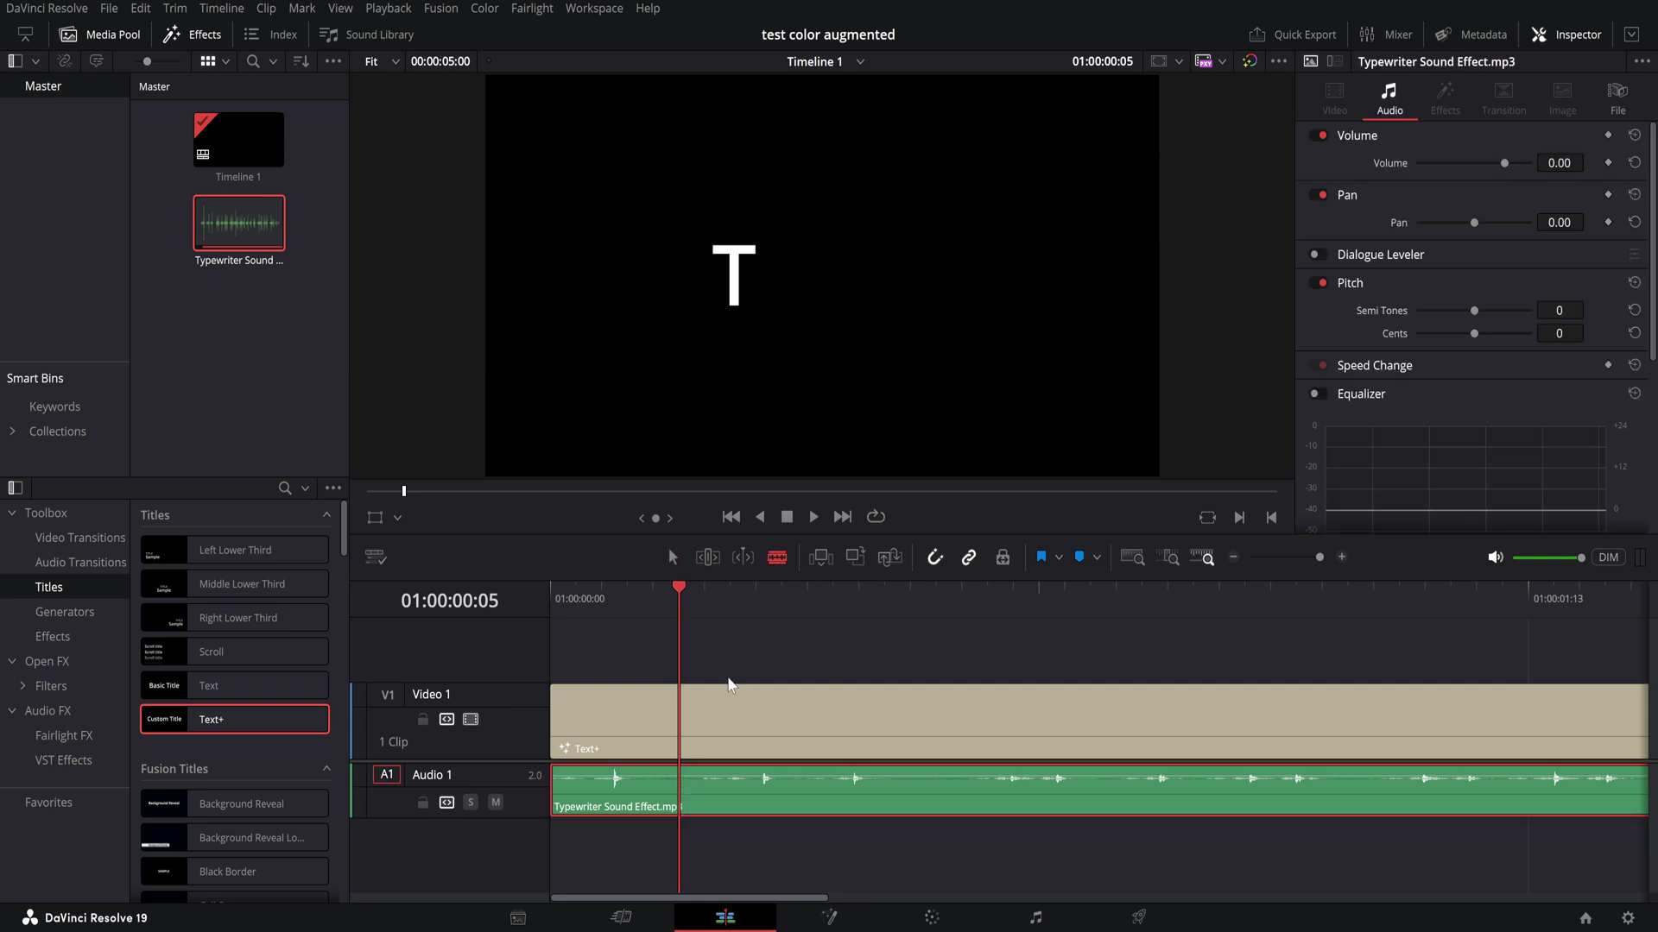
{"action": "left_click", "coordinate": [679, 780]}
{"action": "left_click", "coordinate": [808, 790]}
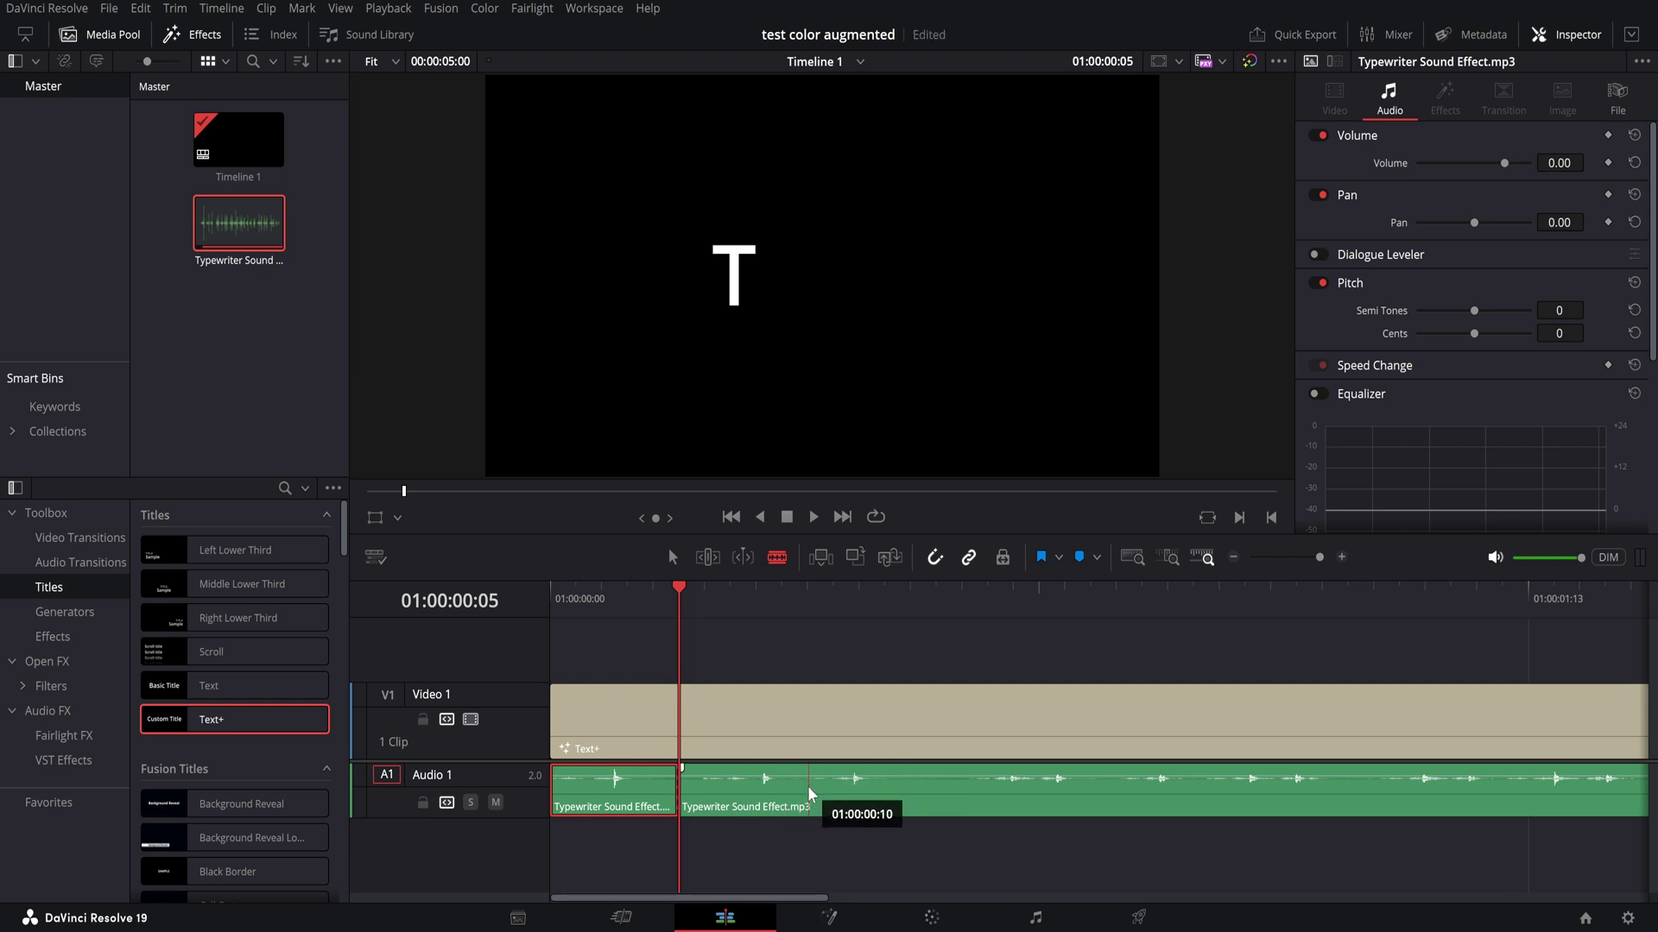
{"action": "left_click", "coordinate": [922, 791]}
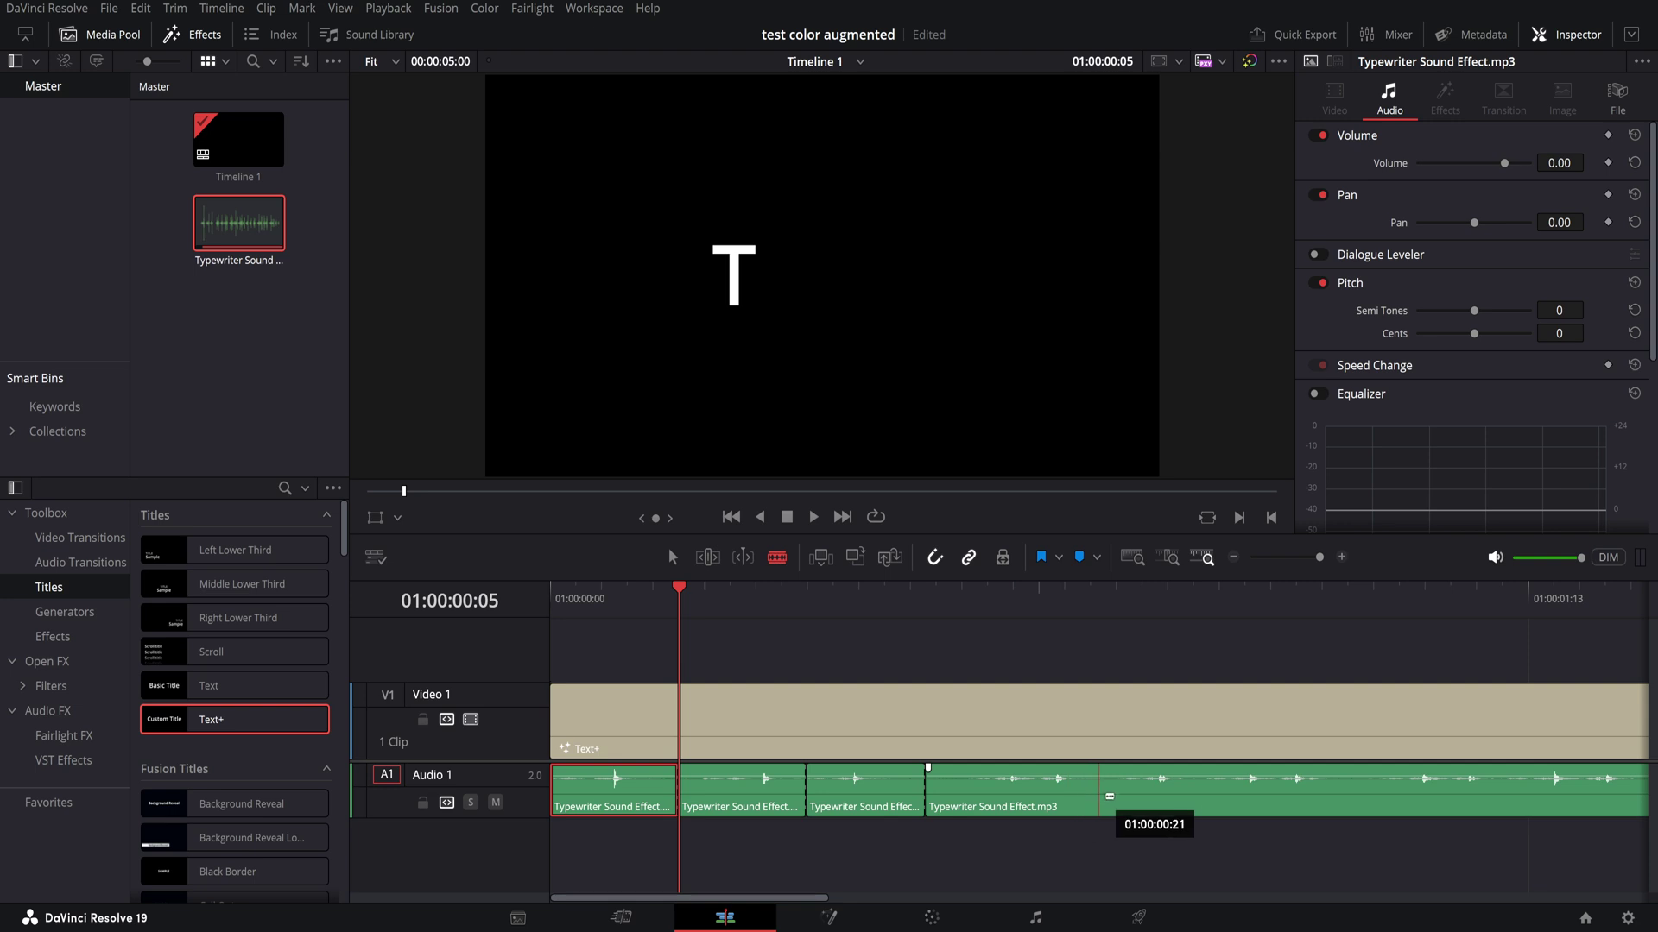
{"action": "left_click", "coordinate": [1200, 787]}
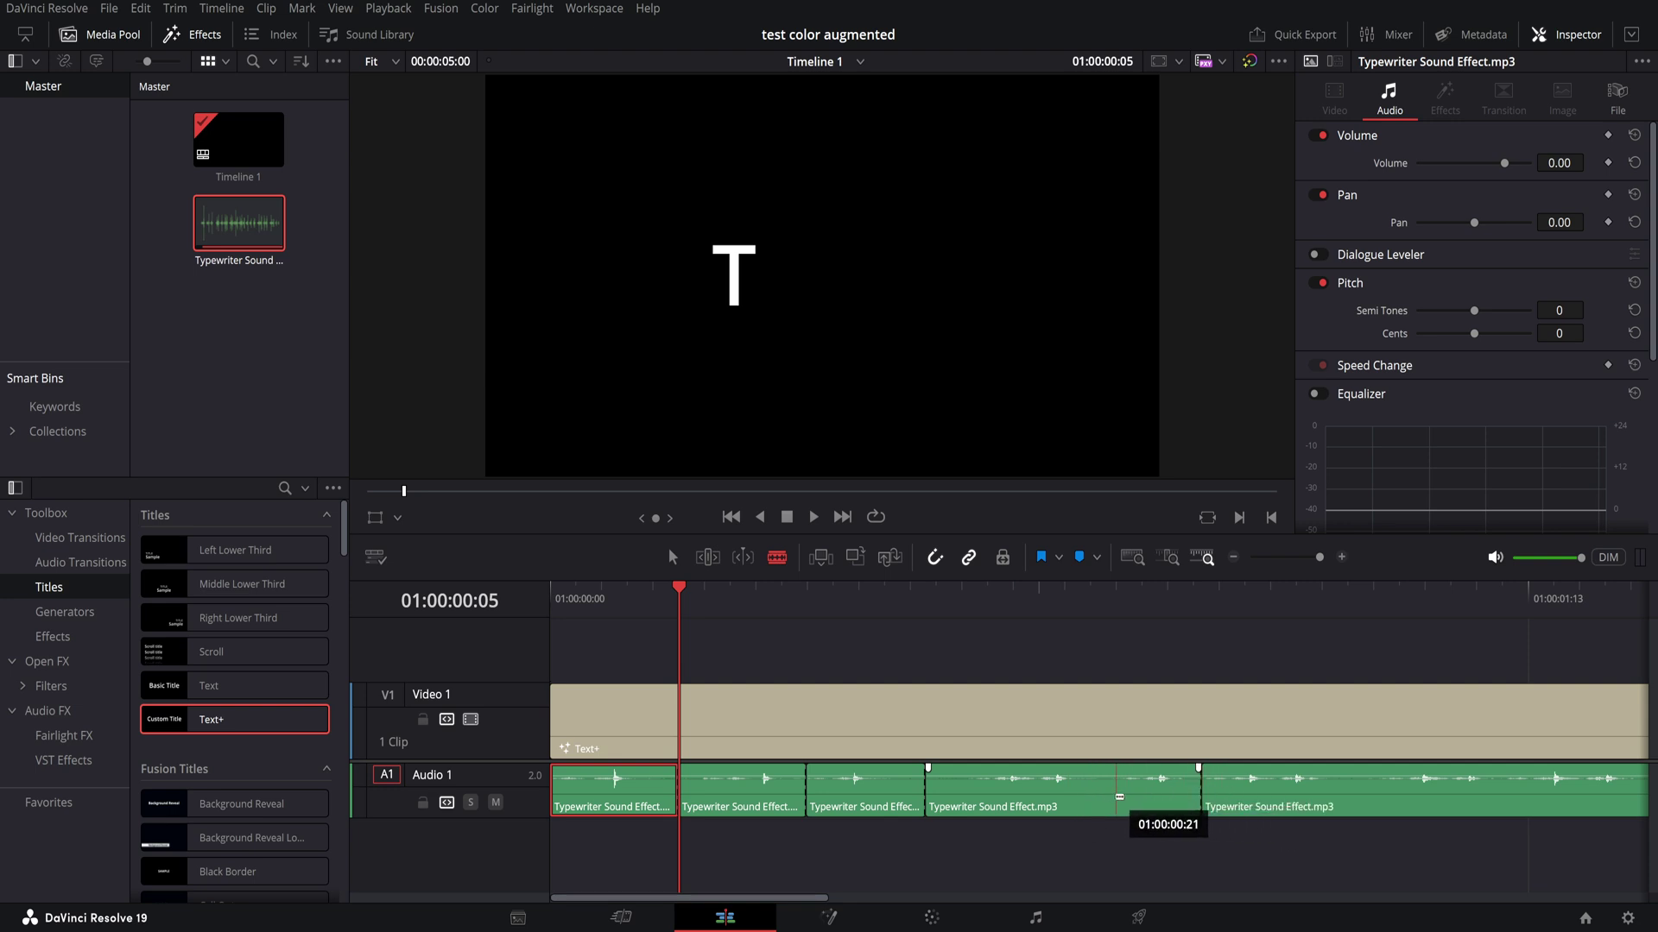
{"action": "left_click", "coordinate": [1113, 787]}
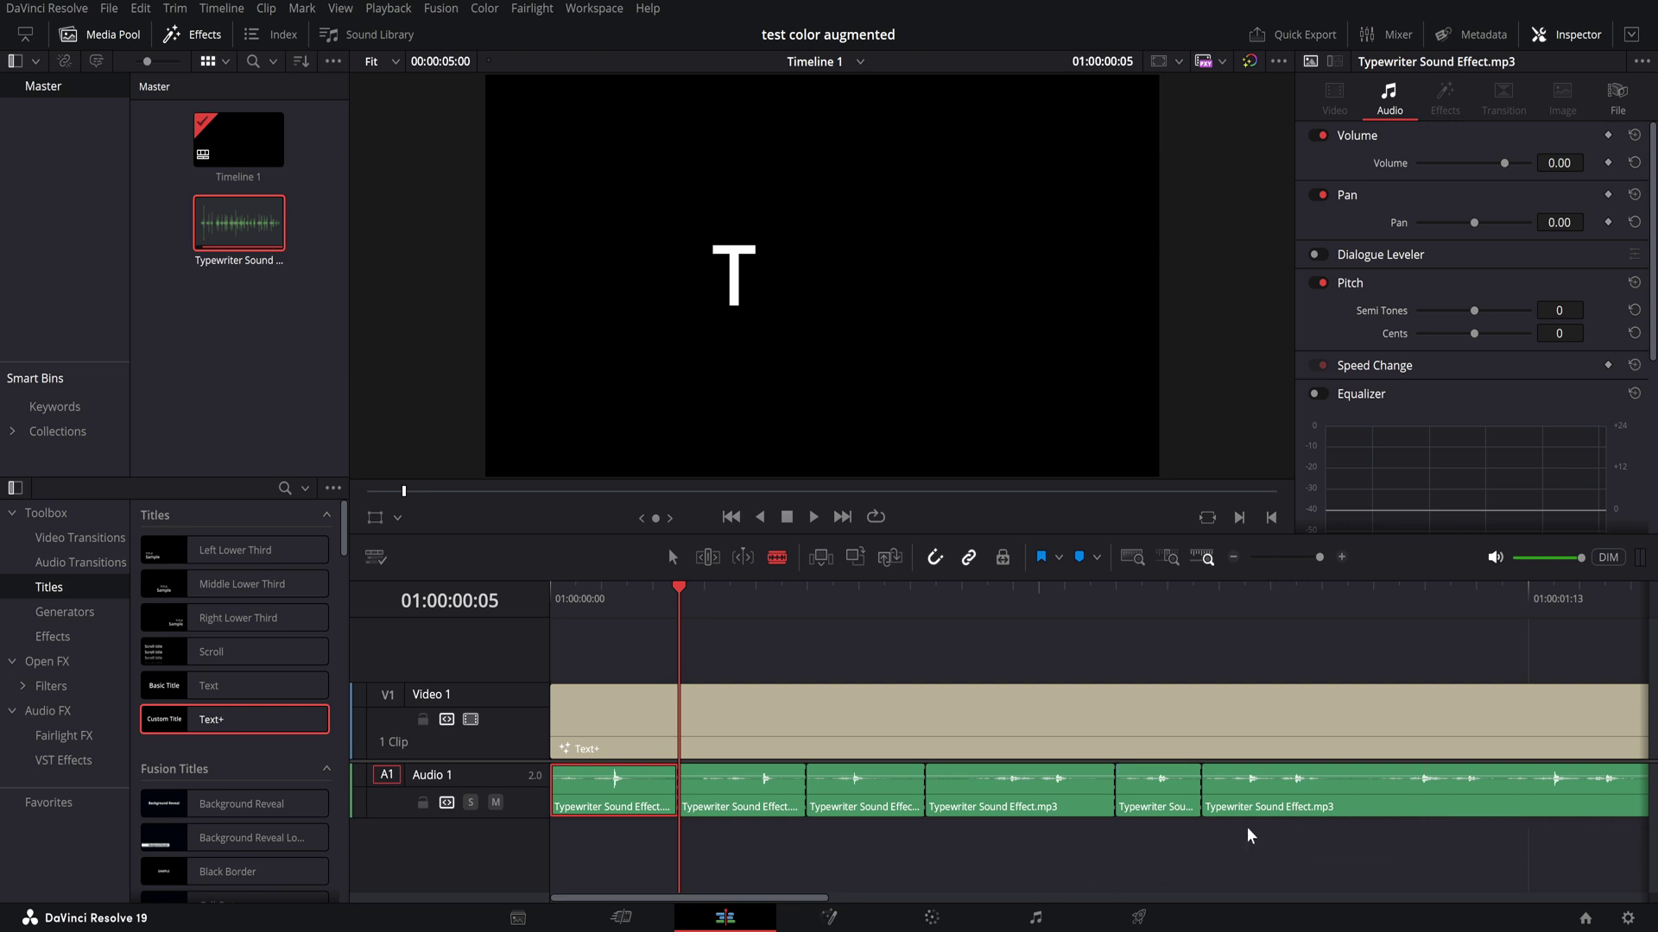
{"action": "left_click", "coordinate": [1277, 802]}
{"action": "left_click", "coordinate": [1328, 804]}
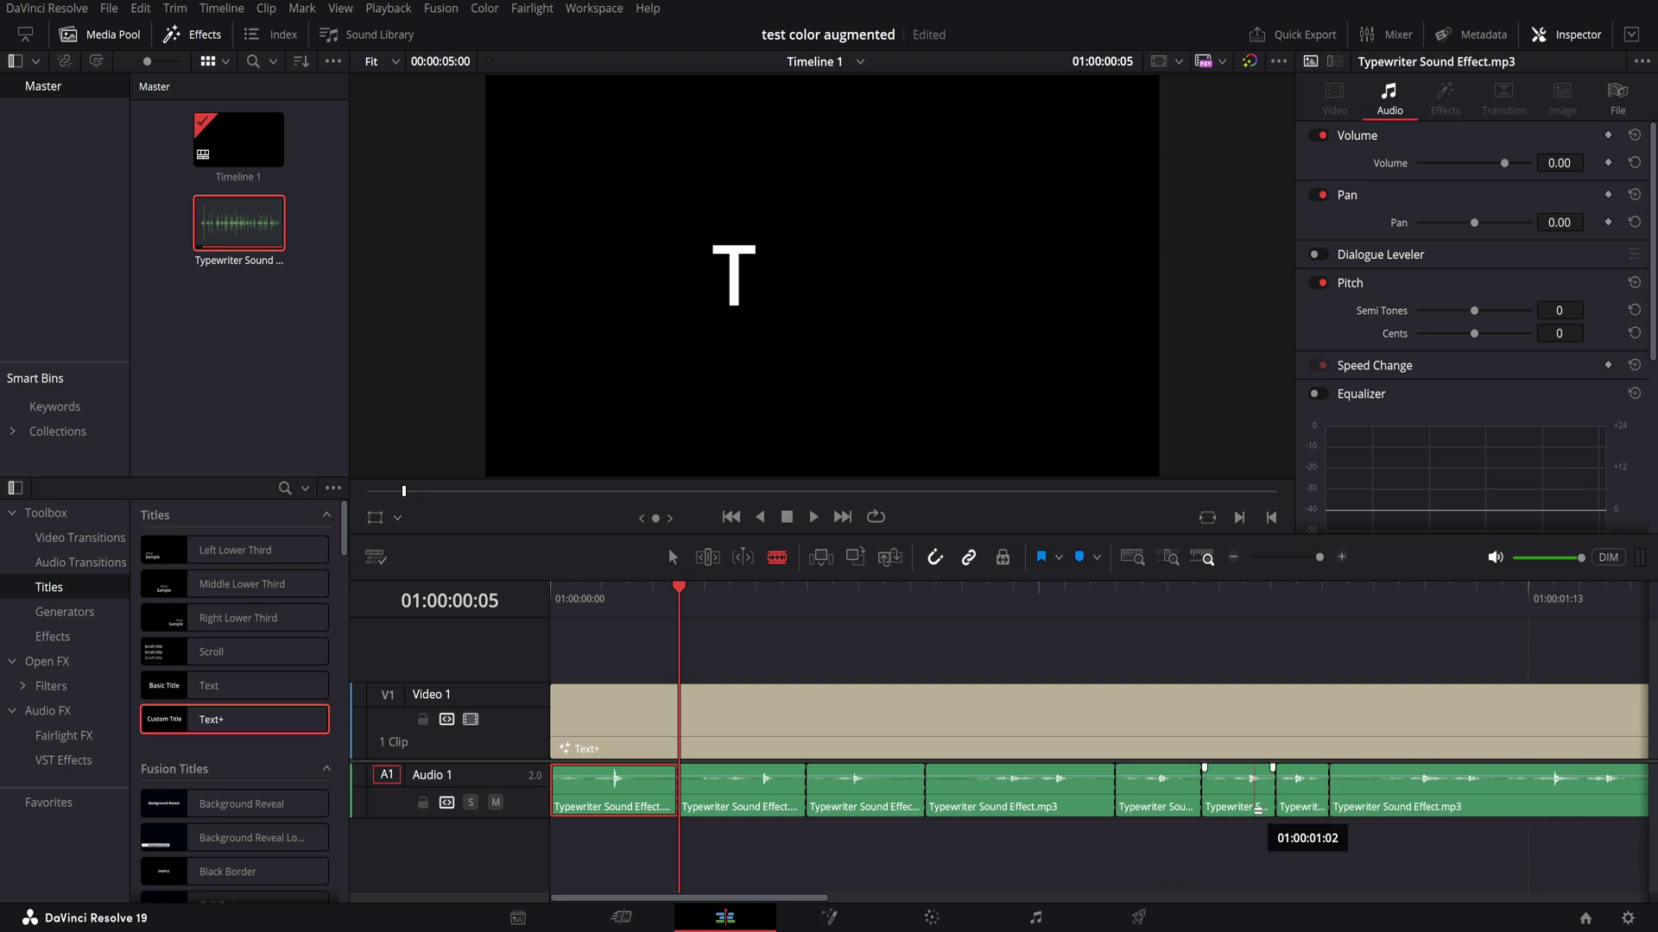
Step: Delete the unwanted pieces and the long remainder, keeping five short clips, and save
{"action": "left_click", "coordinate": [673, 557]}
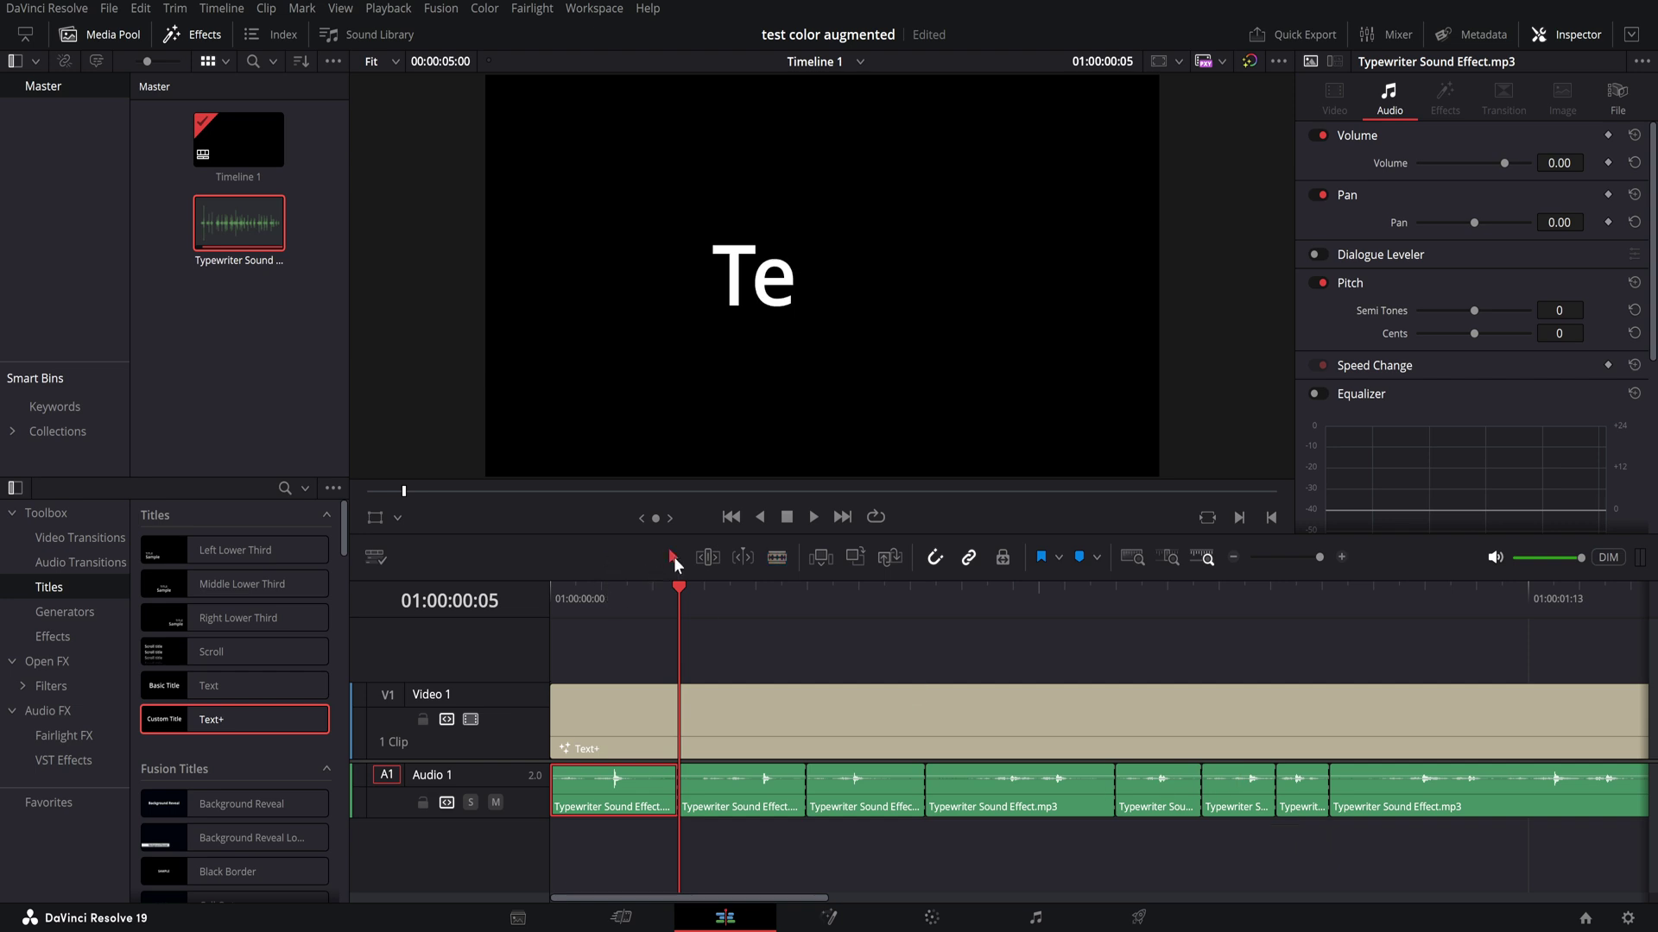
{"action": "left_click", "coordinate": [1224, 801]}
{"action": "key", "text": "Delete"}
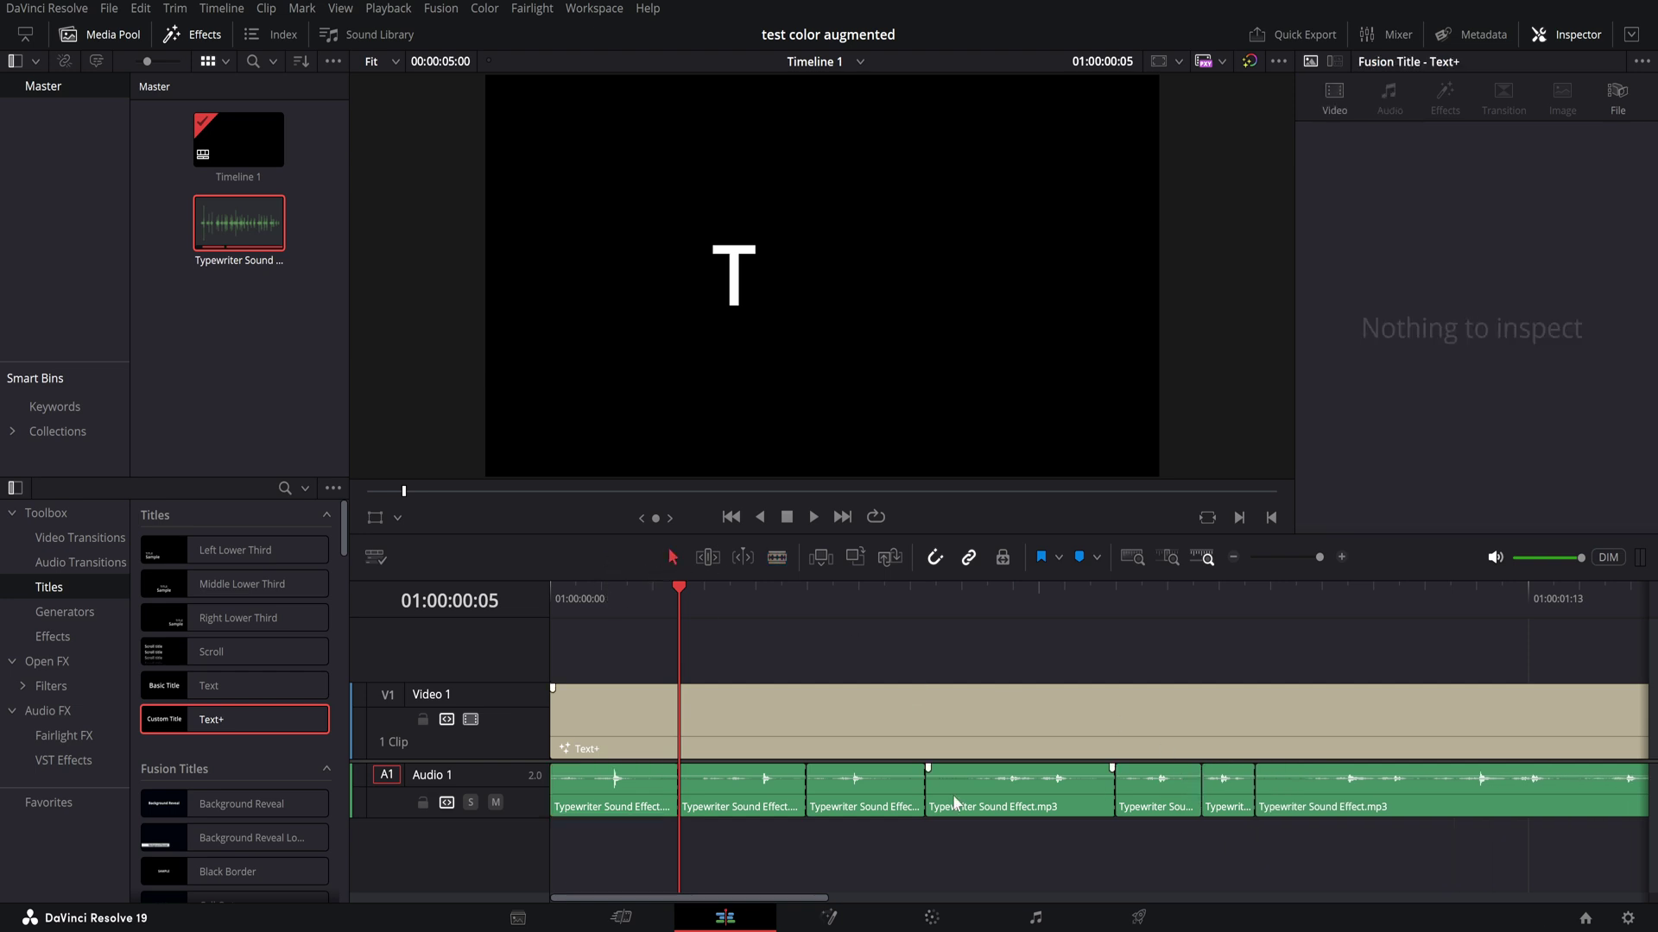
{"action": "left_click", "coordinate": [997, 803]}
{"action": "key", "text": "Delete"}
{"action": "left_click", "coordinate": [735, 799]}
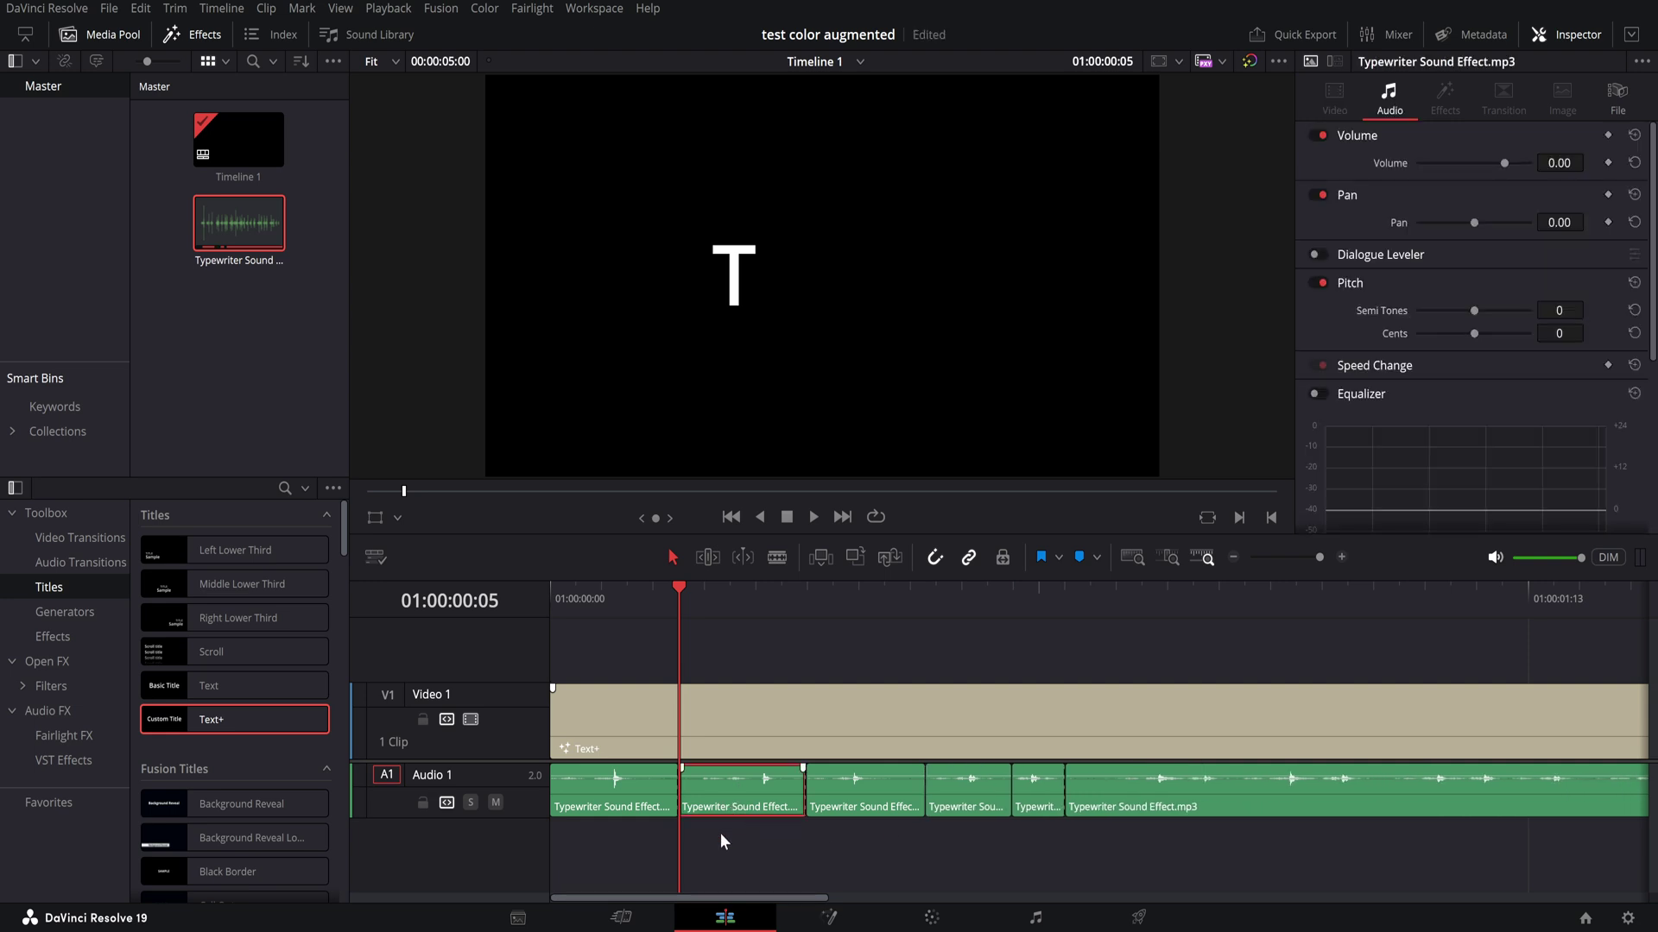
{"action": "key", "text": "ctrl+s"}
{"action": "left_click", "coordinate": [1234, 810]}
{"action": "key", "text": "Delete"}
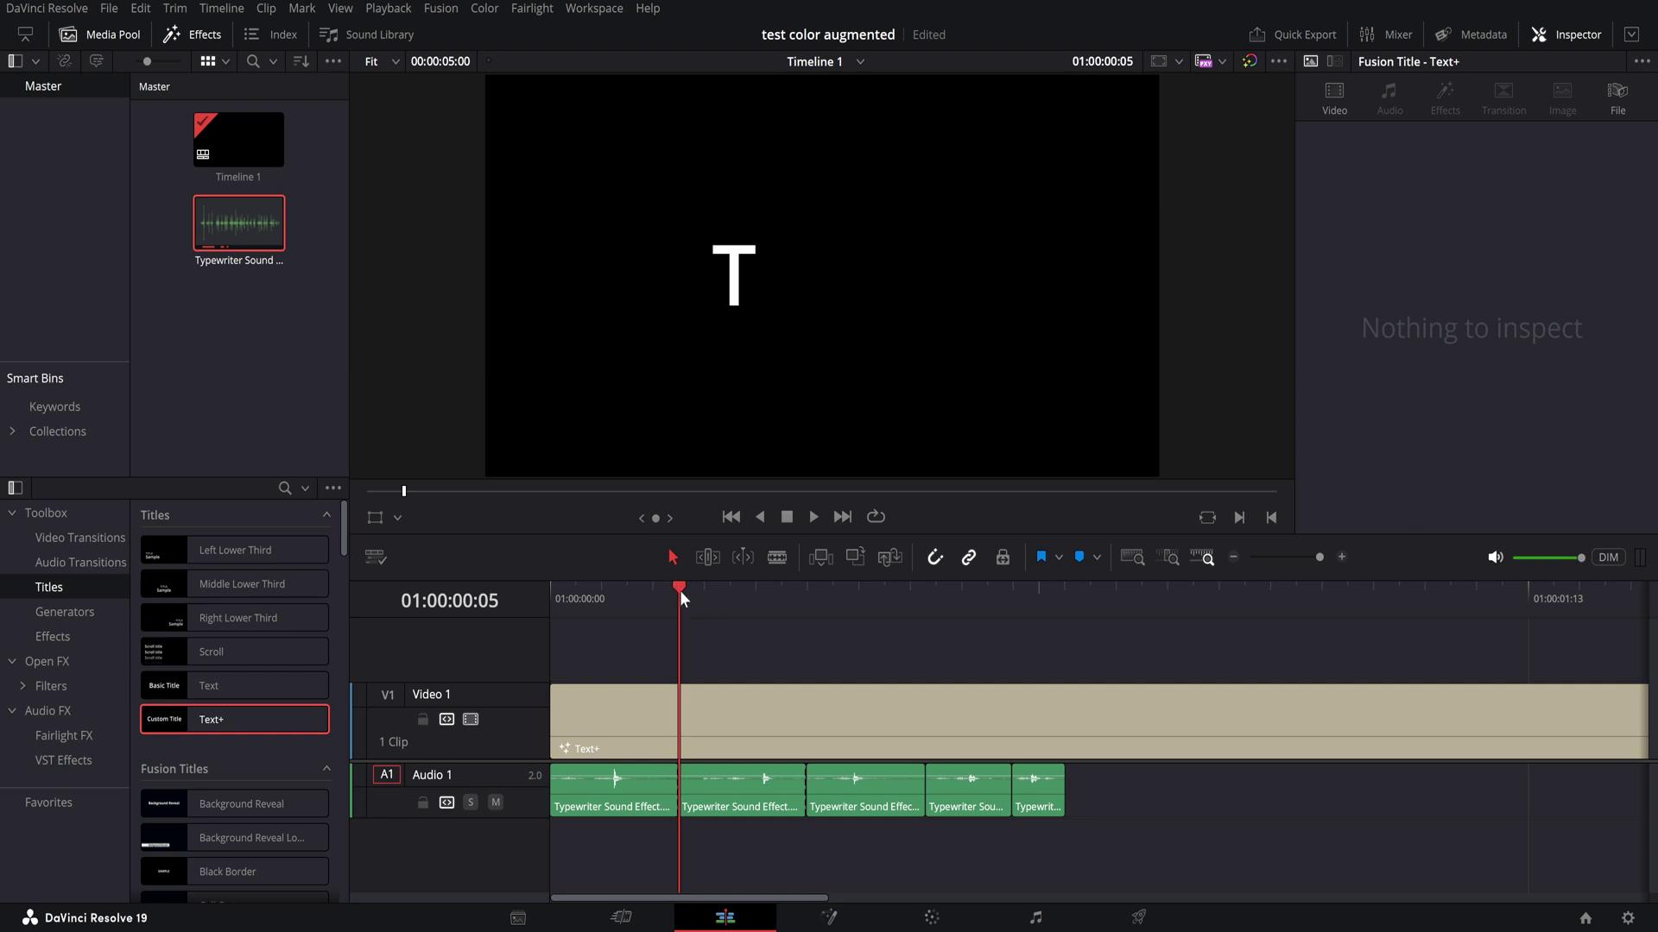
Step: Shift the later typewriter clips right so the second starts where 'e' appears
{"action": "left_click_drag", "start_coordinate": [680, 590], "coordinate": [822, 638]}
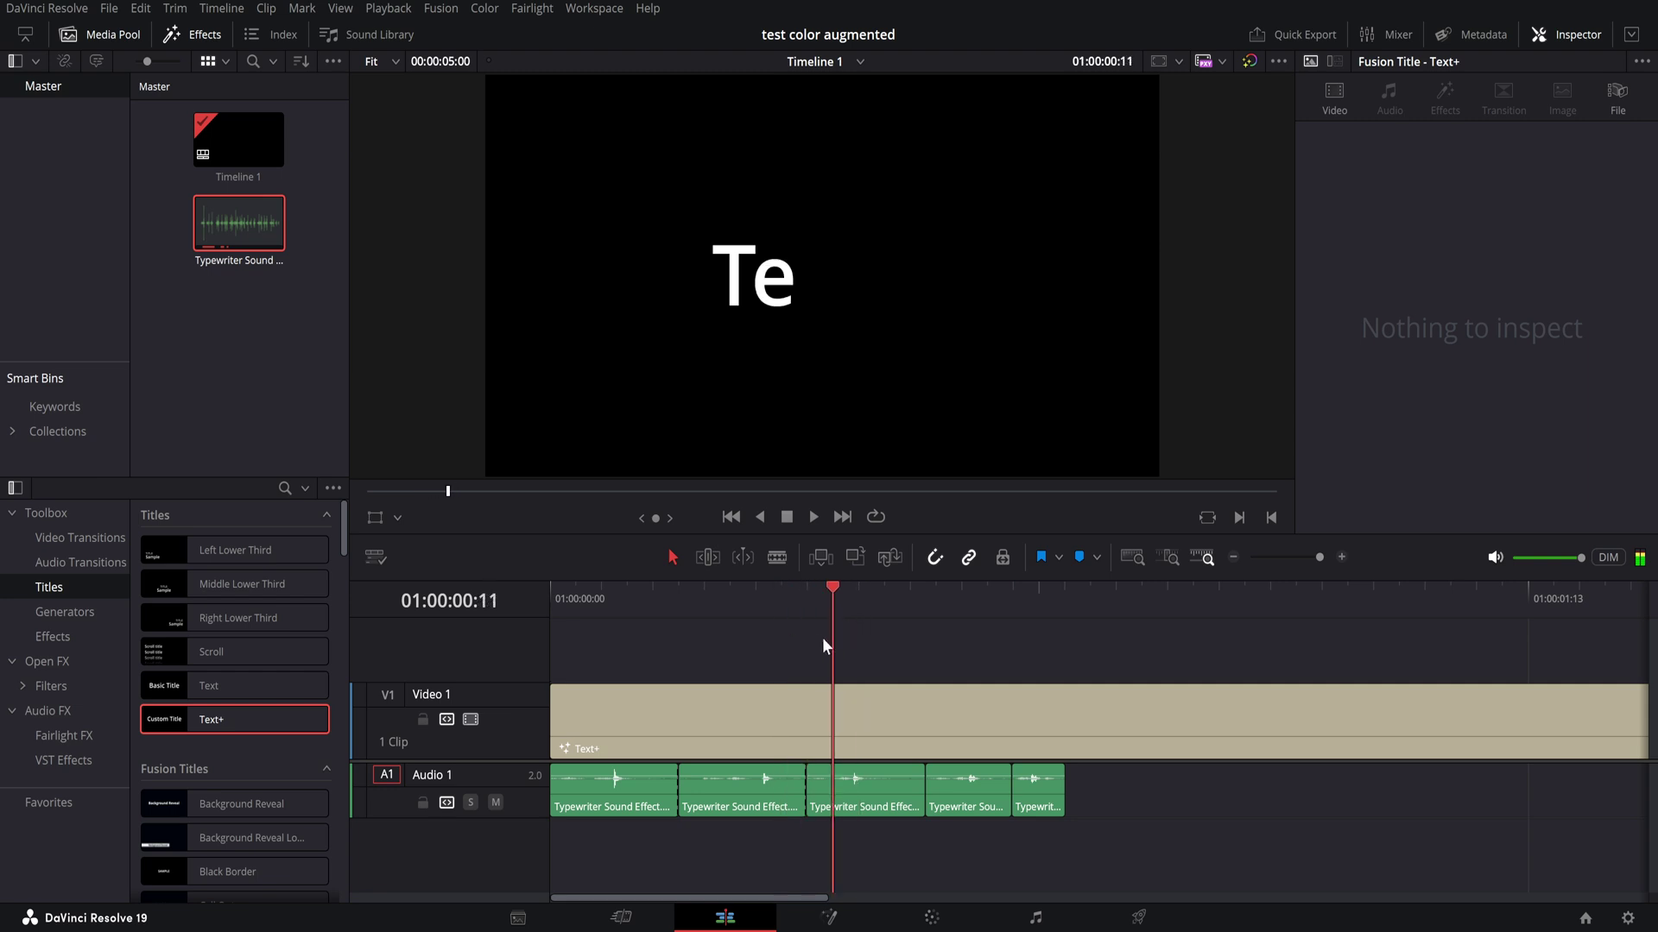
{"action": "left_click", "coordinate": [801, 814]}
{"action": "left_click_drag", "start_coordinate": [1091, 791], "coordinate": [988, 798]}
{"action": "mouse_move", "coordinate": [738, 808]}
{"action": "left_mouse_down"}
{"action": "mouse_move", "coordinate": [806, 803]}
{"action": "mouse_move", "coordinate": [754, 805]}
{"action": "left_mouse_up"}
{"action": "left_click", "coordinate": [1004, 810]}
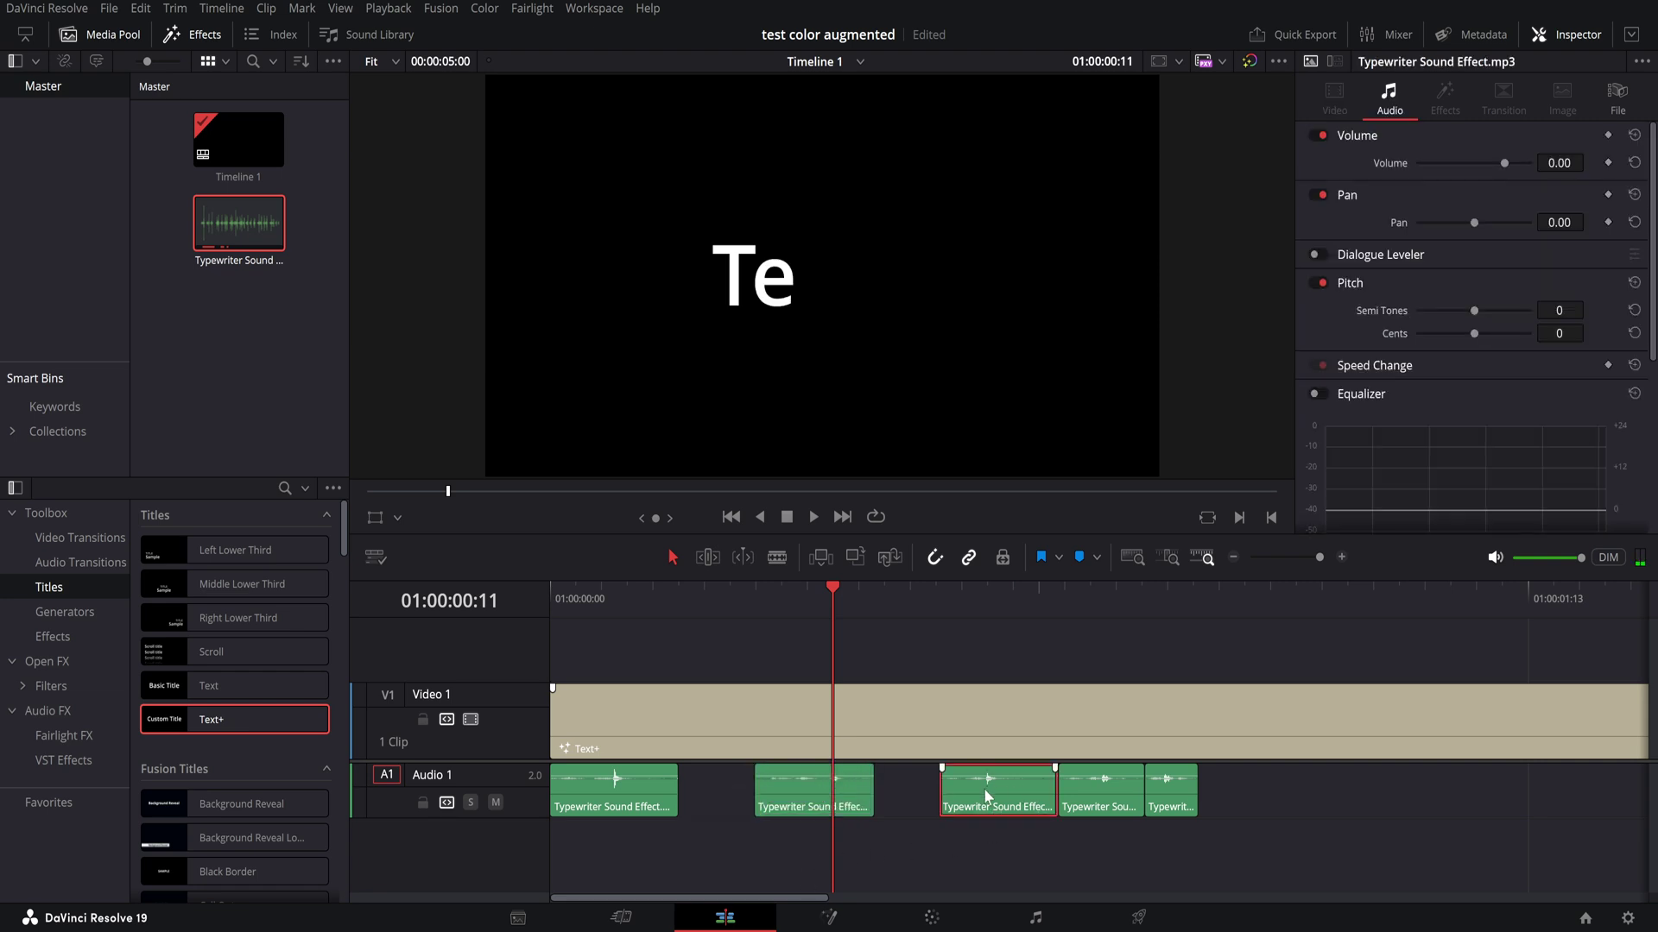
Step: Line the third clip up with the 's', pushing the last two further right
{"action": "left_click_drag", "start_coordinate": [836, 588], "coordinate": [1092, 688]}
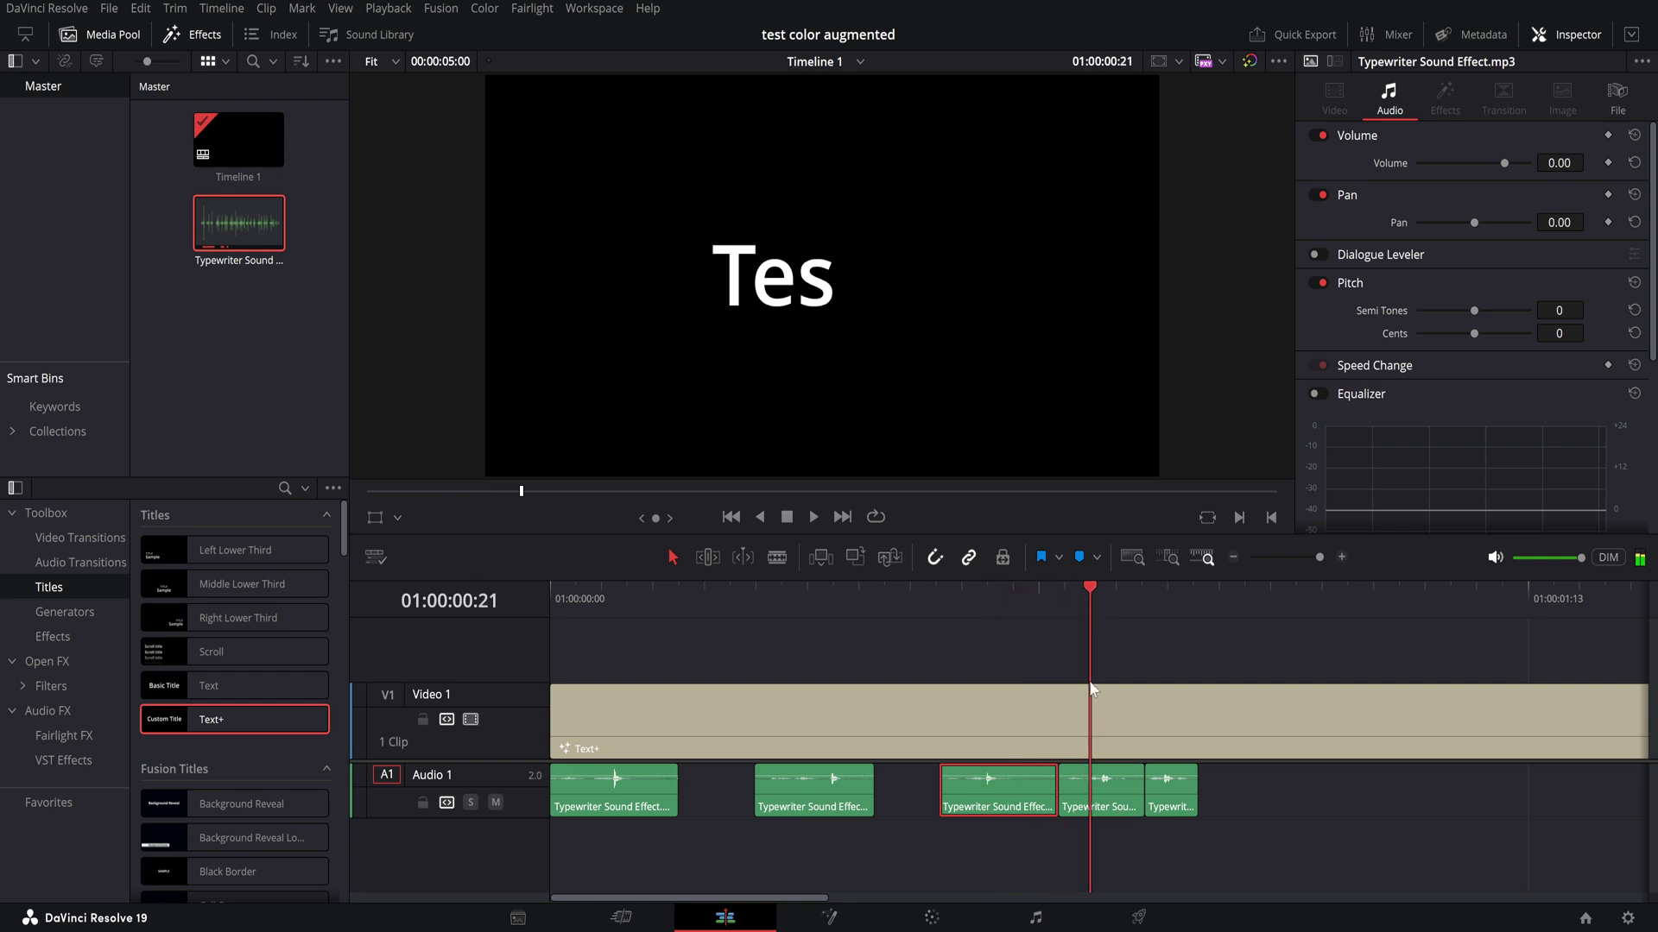
{"action": "left_click_drag", "start_coordinate": [1089, 802], "coordinate": [1295, 807]}
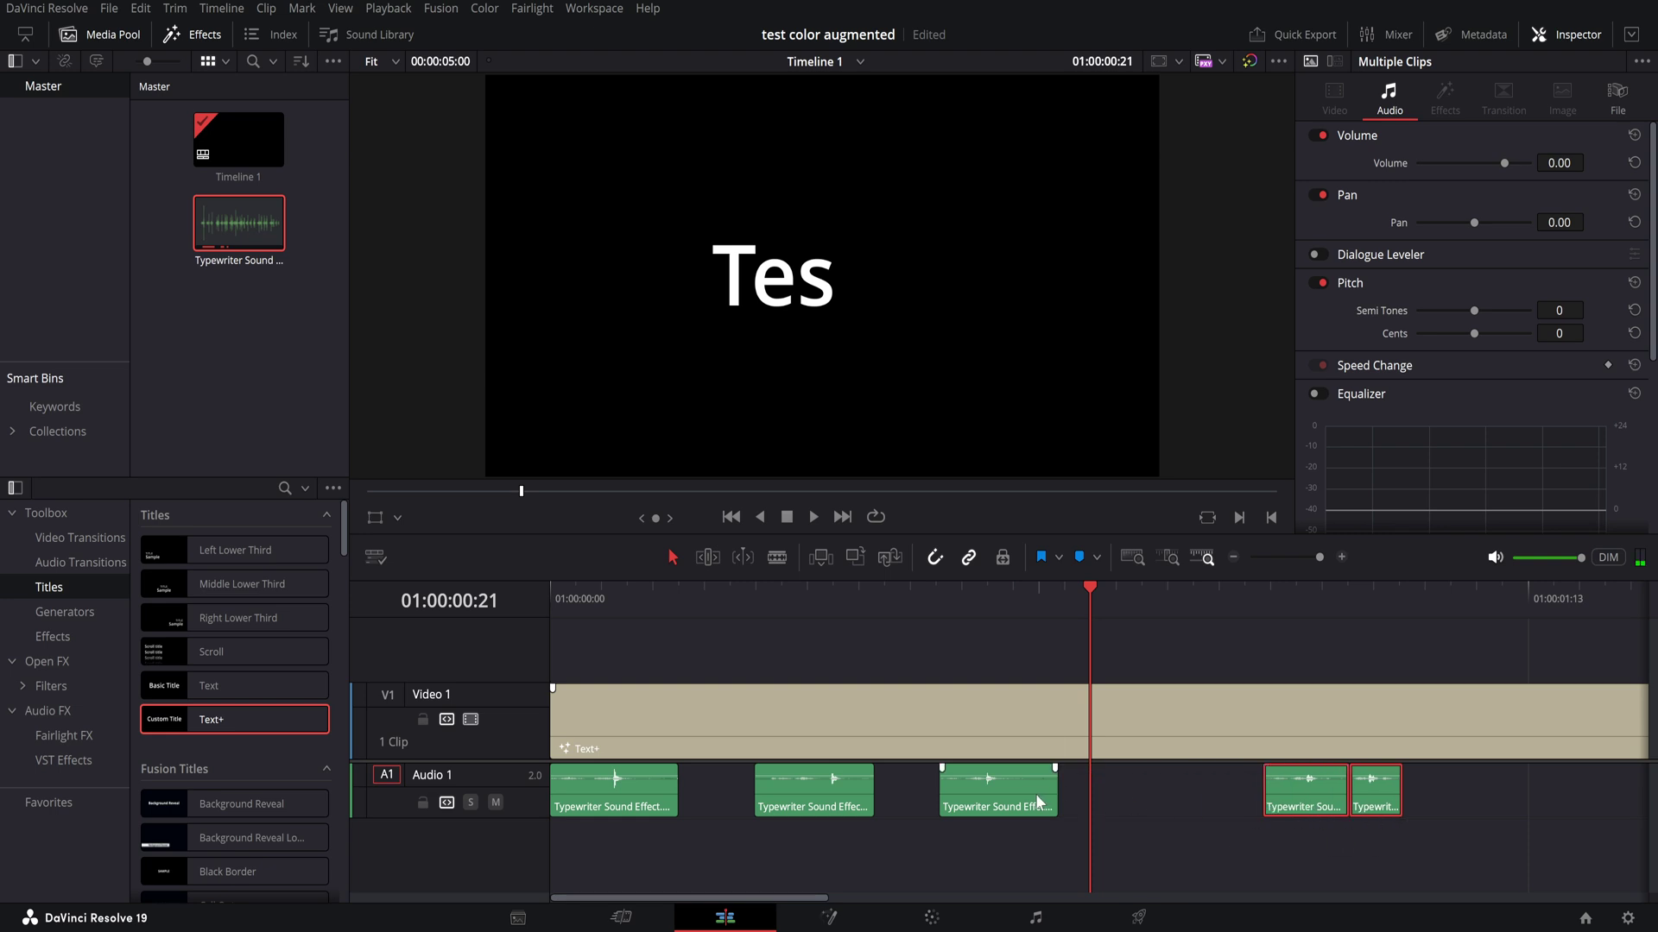
{"action": "left_click_drag", "start_coordinate": [1035, 801], "coordinate": [1141, 808]}
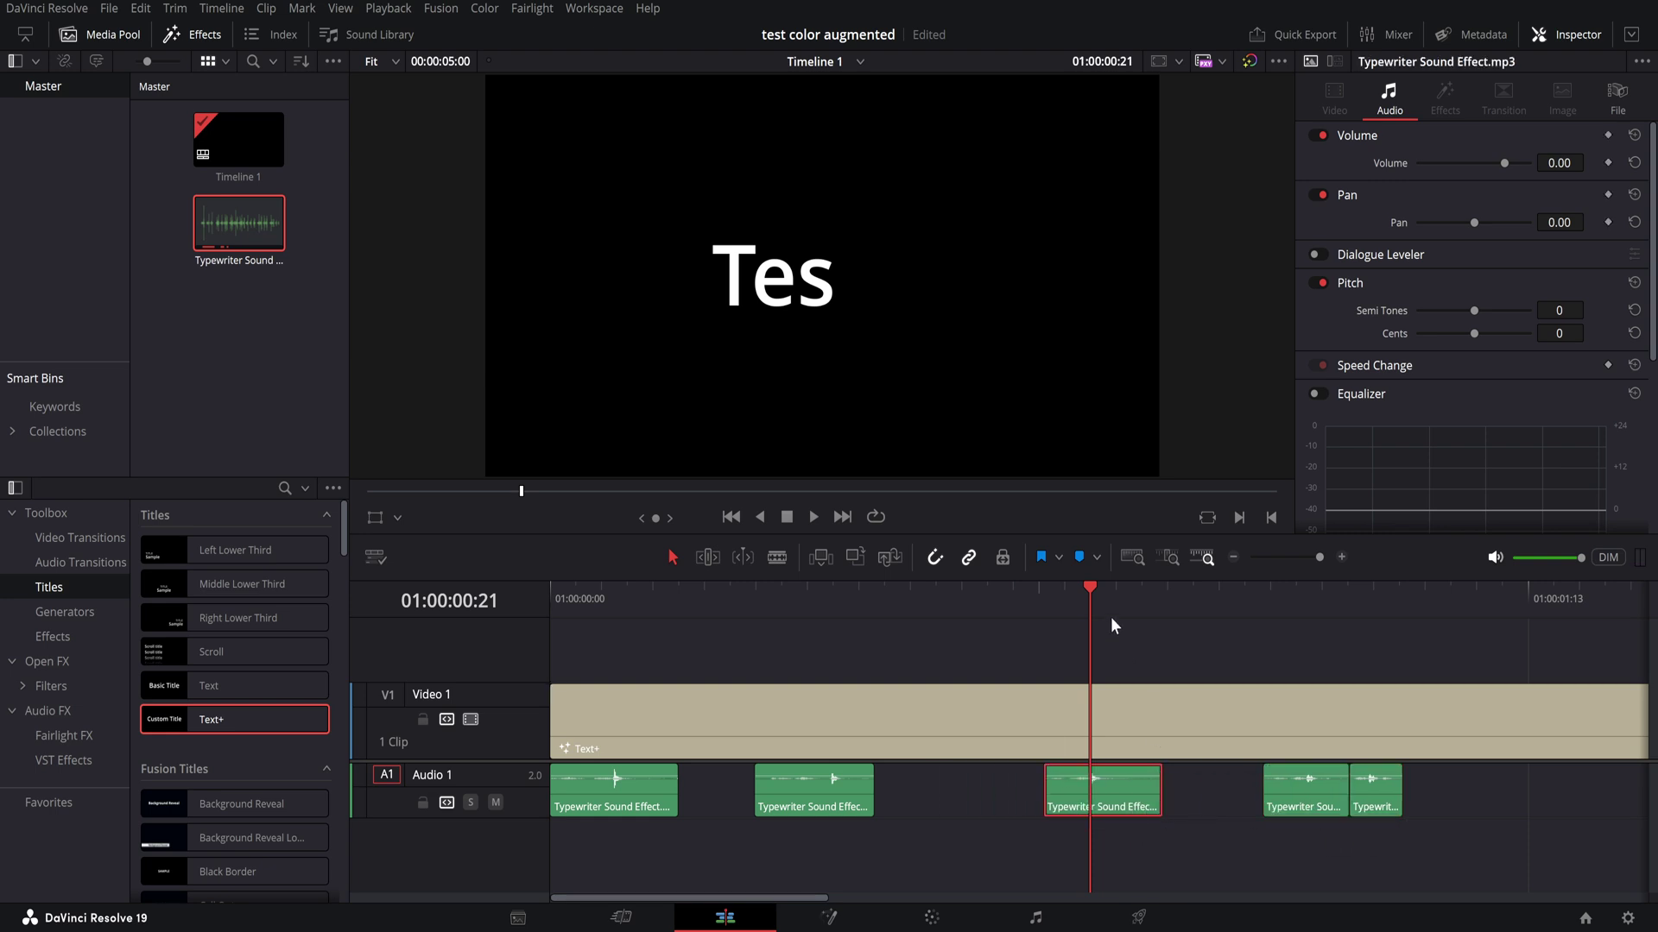
Step: Line the fourth clip up with the 't', moving the last clip later
{"action": "left_click_drag", "start_coordinate": [1111, 618], "coordinate": [1335, 641]}
{"action": "left_click", "coordinate": [1379, 807]}
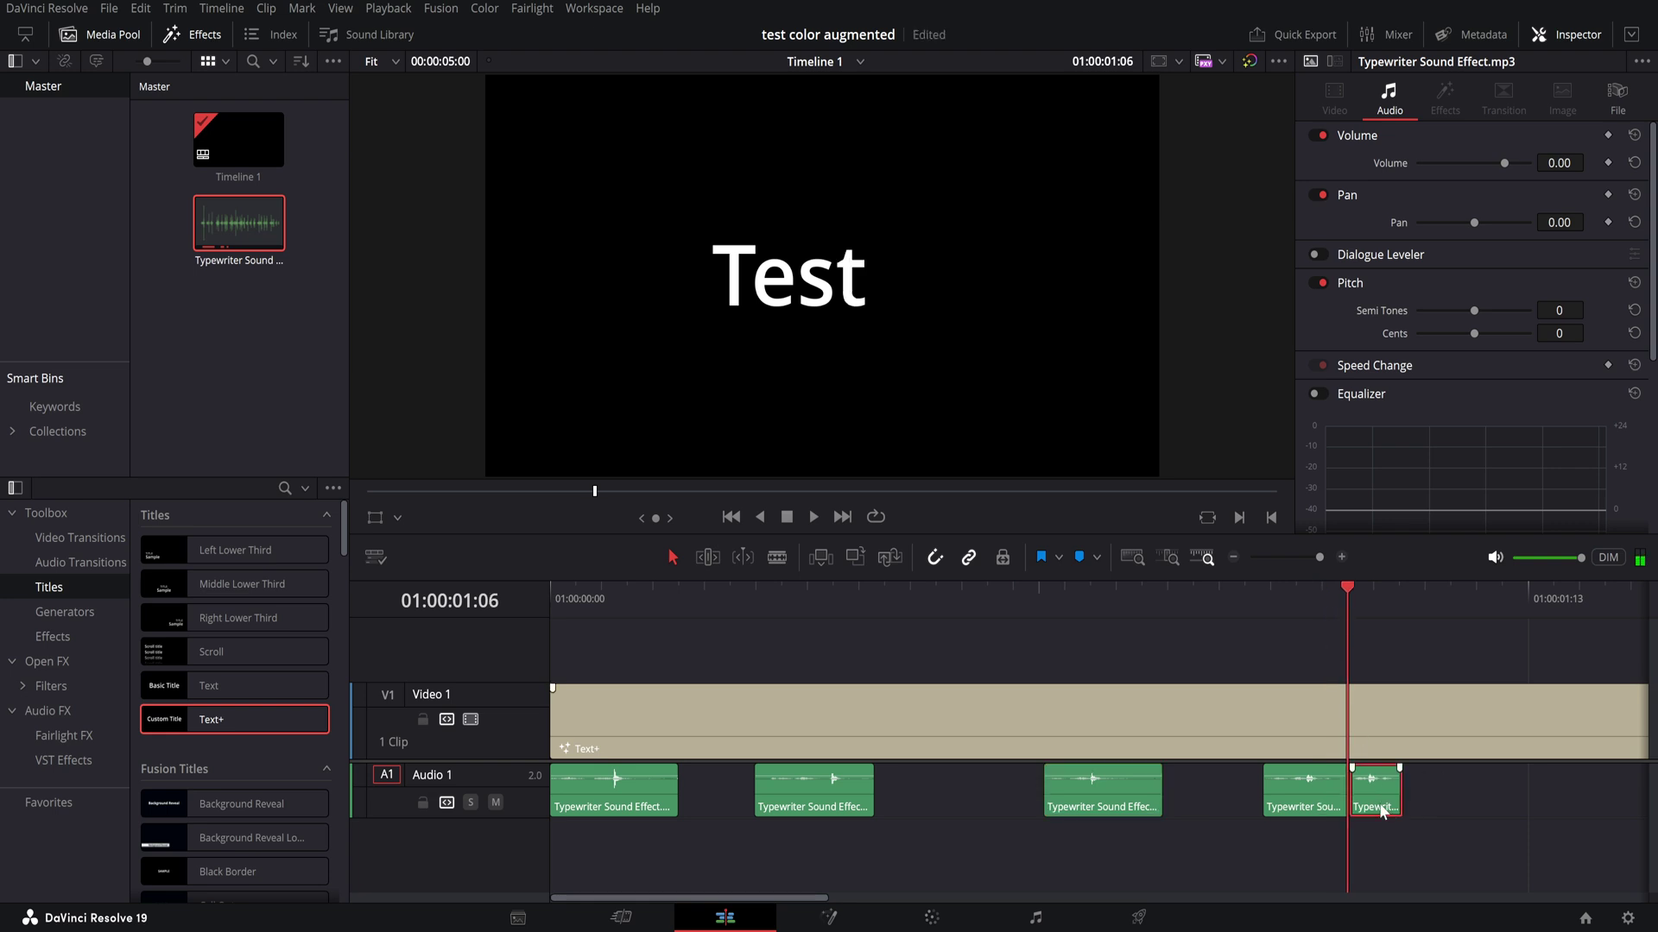
{"action": "left_click_drag", "start_coordinate": [1381, 812], "coordinate": [1522, 810]}
{"action": "left_click_drag", "start_coordinate": [1293, 807], "coordinate": [1336, 809]}
Step: Slide the final typewriter clip to where the '1' appears
{"action": "left_click_drag", "start_coordinate": [1350, 580], "coordinate": [1551, 646]}
{"action": "left_click_drag", "start_coordinate": [1203, 806], "coordinate": [1550, 790]}
{"action": "left_click_drag", "start_coordinate": [1542, 795], "coordinate": [1551, 801]}
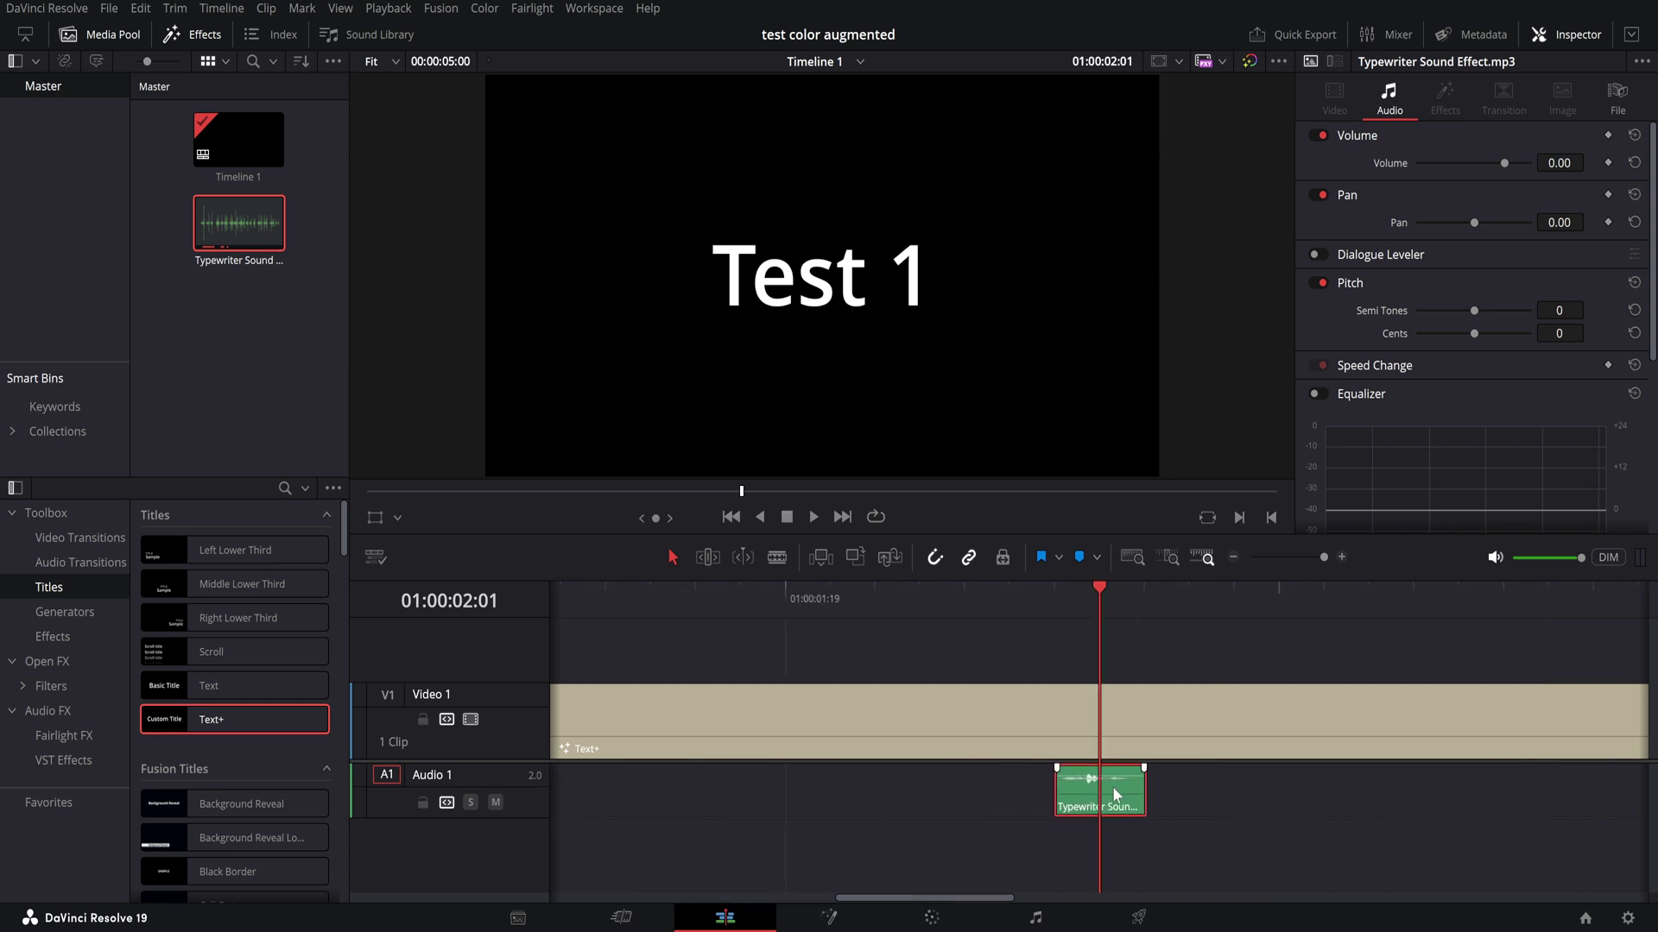
{"action": "mouse_move", "coordinate": [1112, 785]}
{"action": "left_mouse_down"}
{"action": "mouse_move", "coordinate": [1125, 803]}
{"action": "mouse_move", "coordinate": [1079, 801]}
{"action": "mouse_move", "coordinate": [1112, 807]}
{"action": "left_mouse_up"}
Step: Nudge the last typewriter clip a few frames later, to about 01:00:02:00
{"action": "scroll", "coordinate": [1118, 805], "scroll_direction": "up", "scroll_amount": 2}
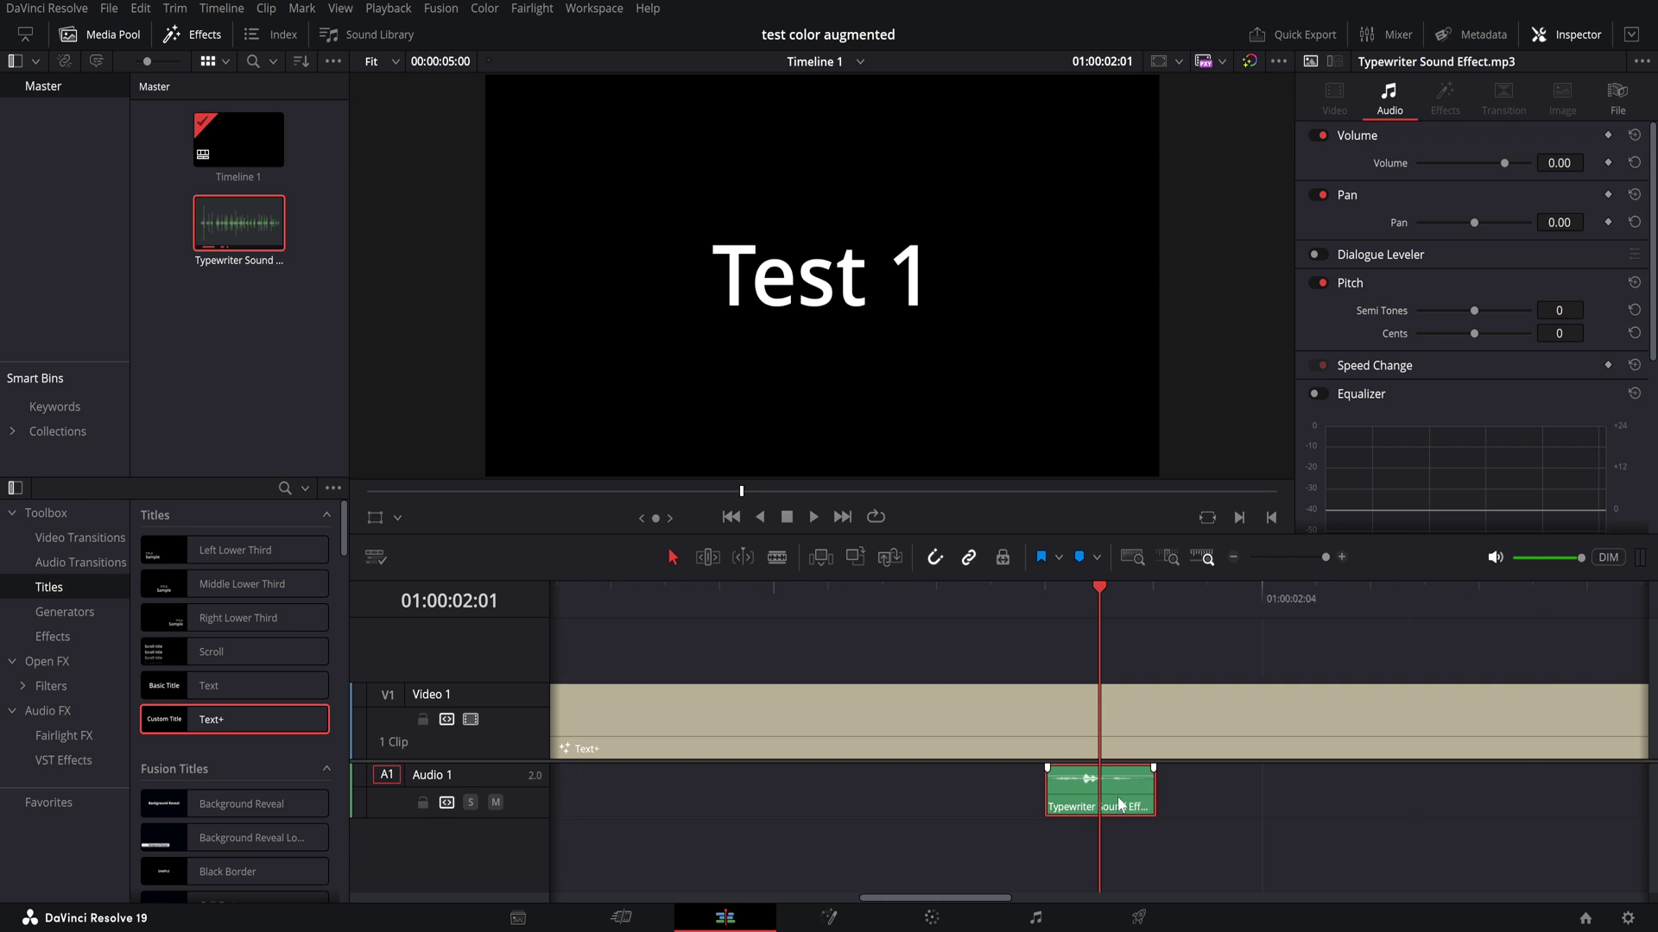
{"action": "left_click_drag", "start_coordinate": [1118, 789], "coordinate": [1136, 793]}
{"action": "scroll", "coordinate": [1005, 775], "scroll_direction": "down", "scroll_amount": 5}
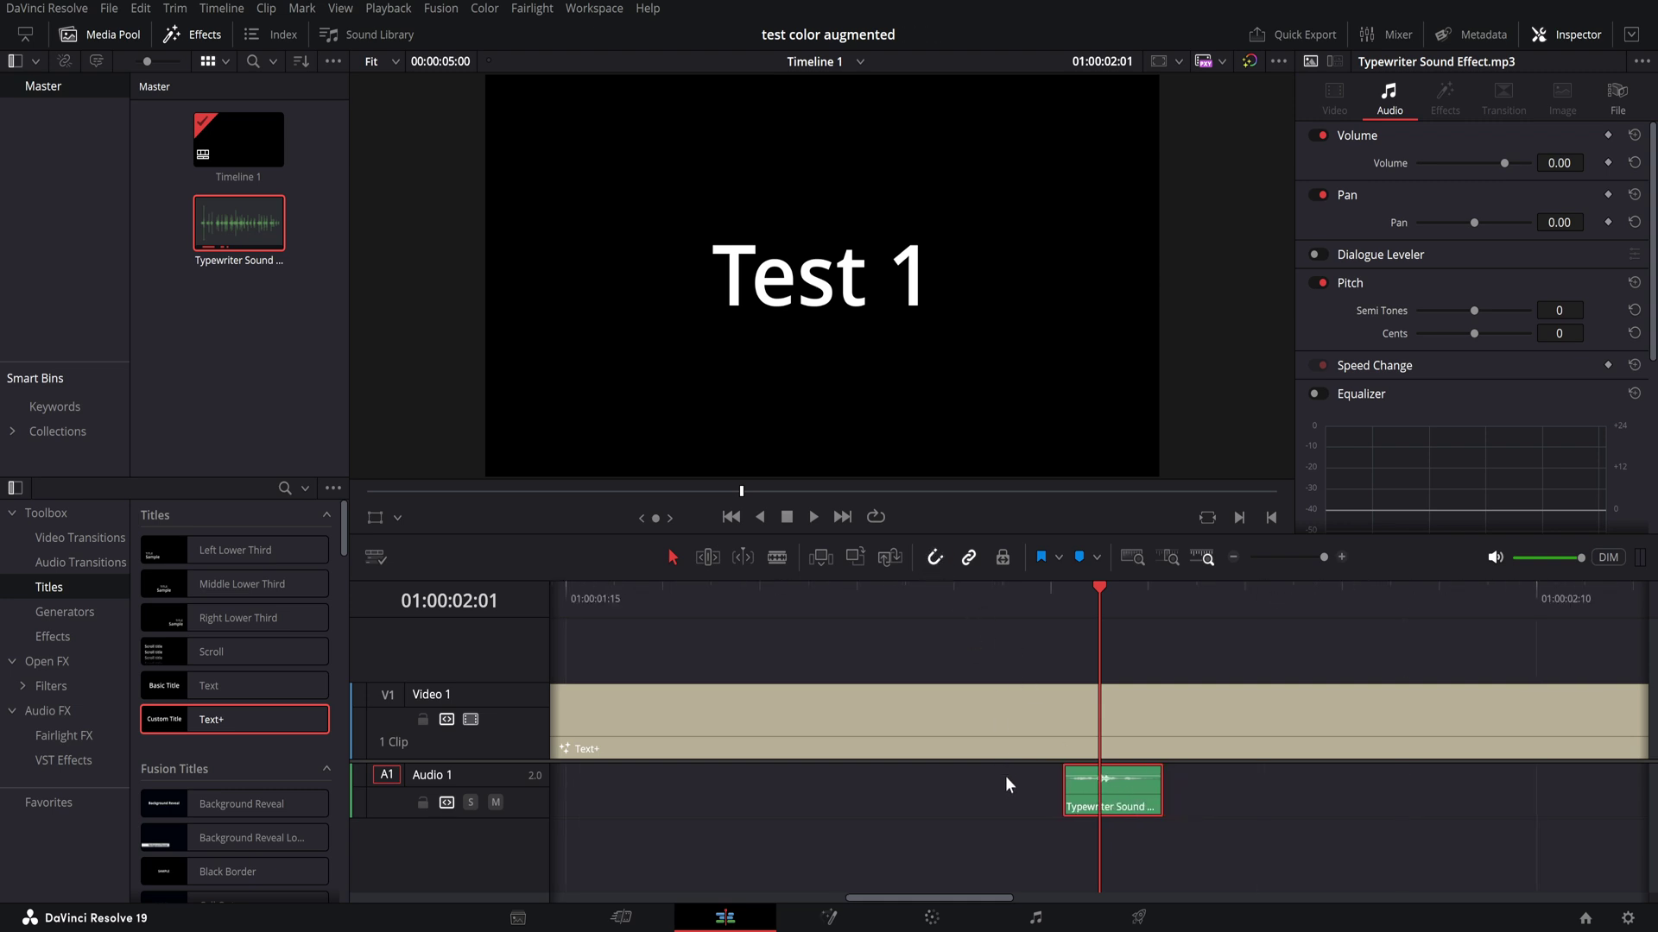
{"action": "scroll", "coordinate": [976, 790], "scroll_direction": "down", "scroll_amount": 5}
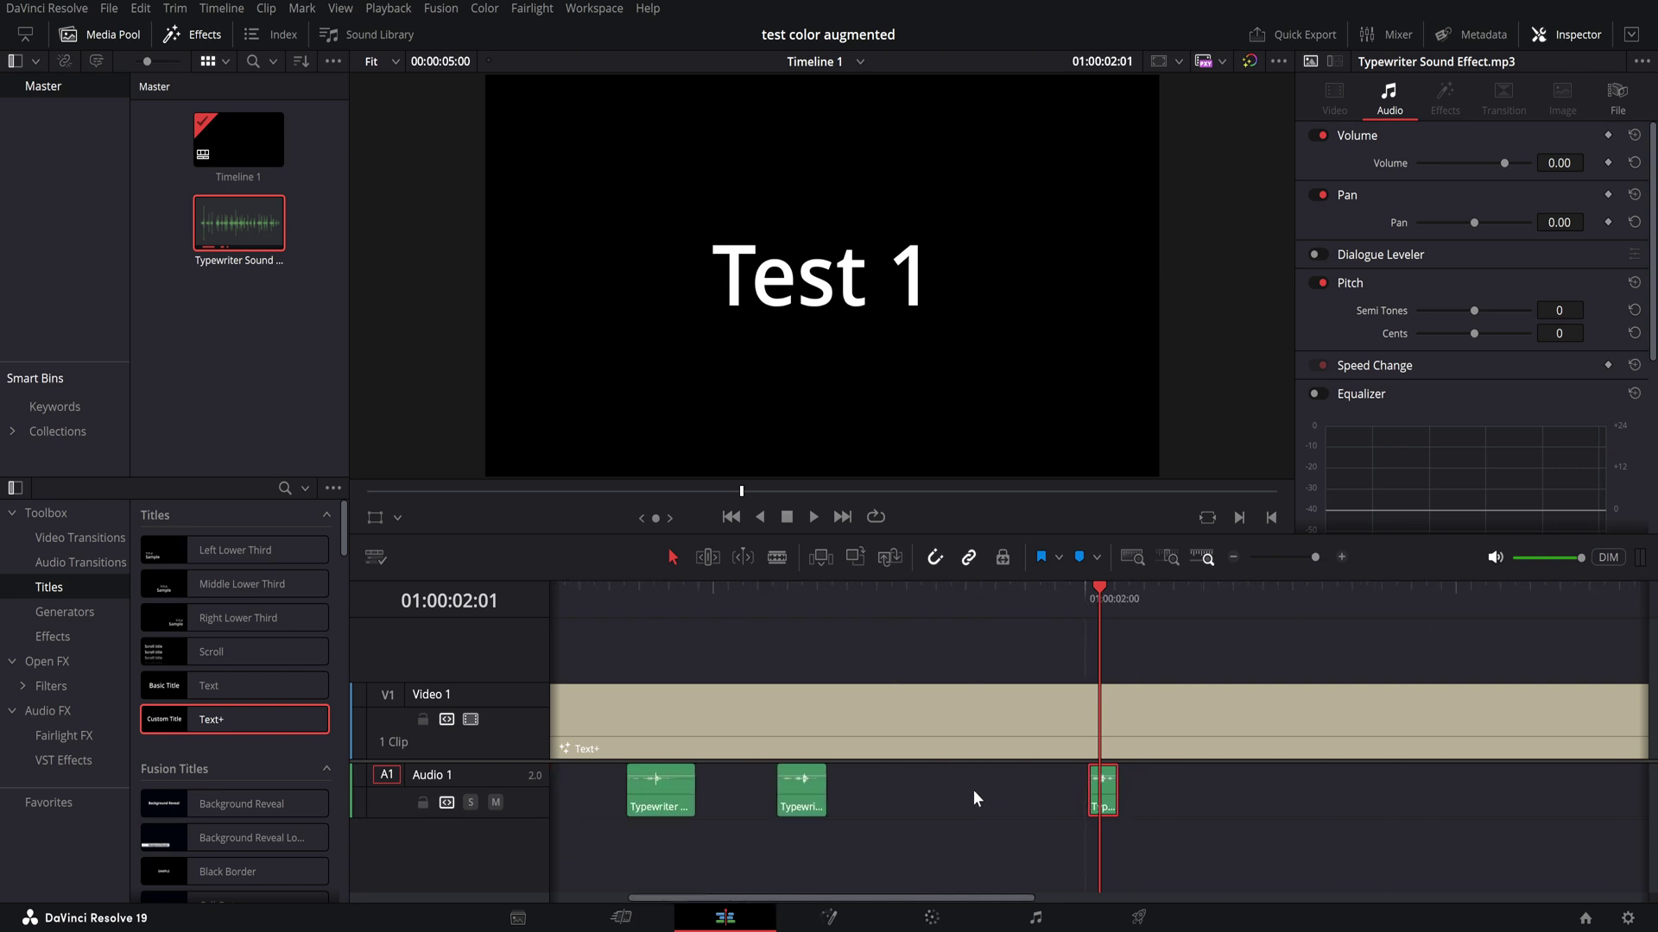
Step: Play from the start to check 'Test 1' typing on with its typewriter sounds
{"action": "left_click_drag", "start_coordinate": [587, 595], "coordinate": [552, 594]}
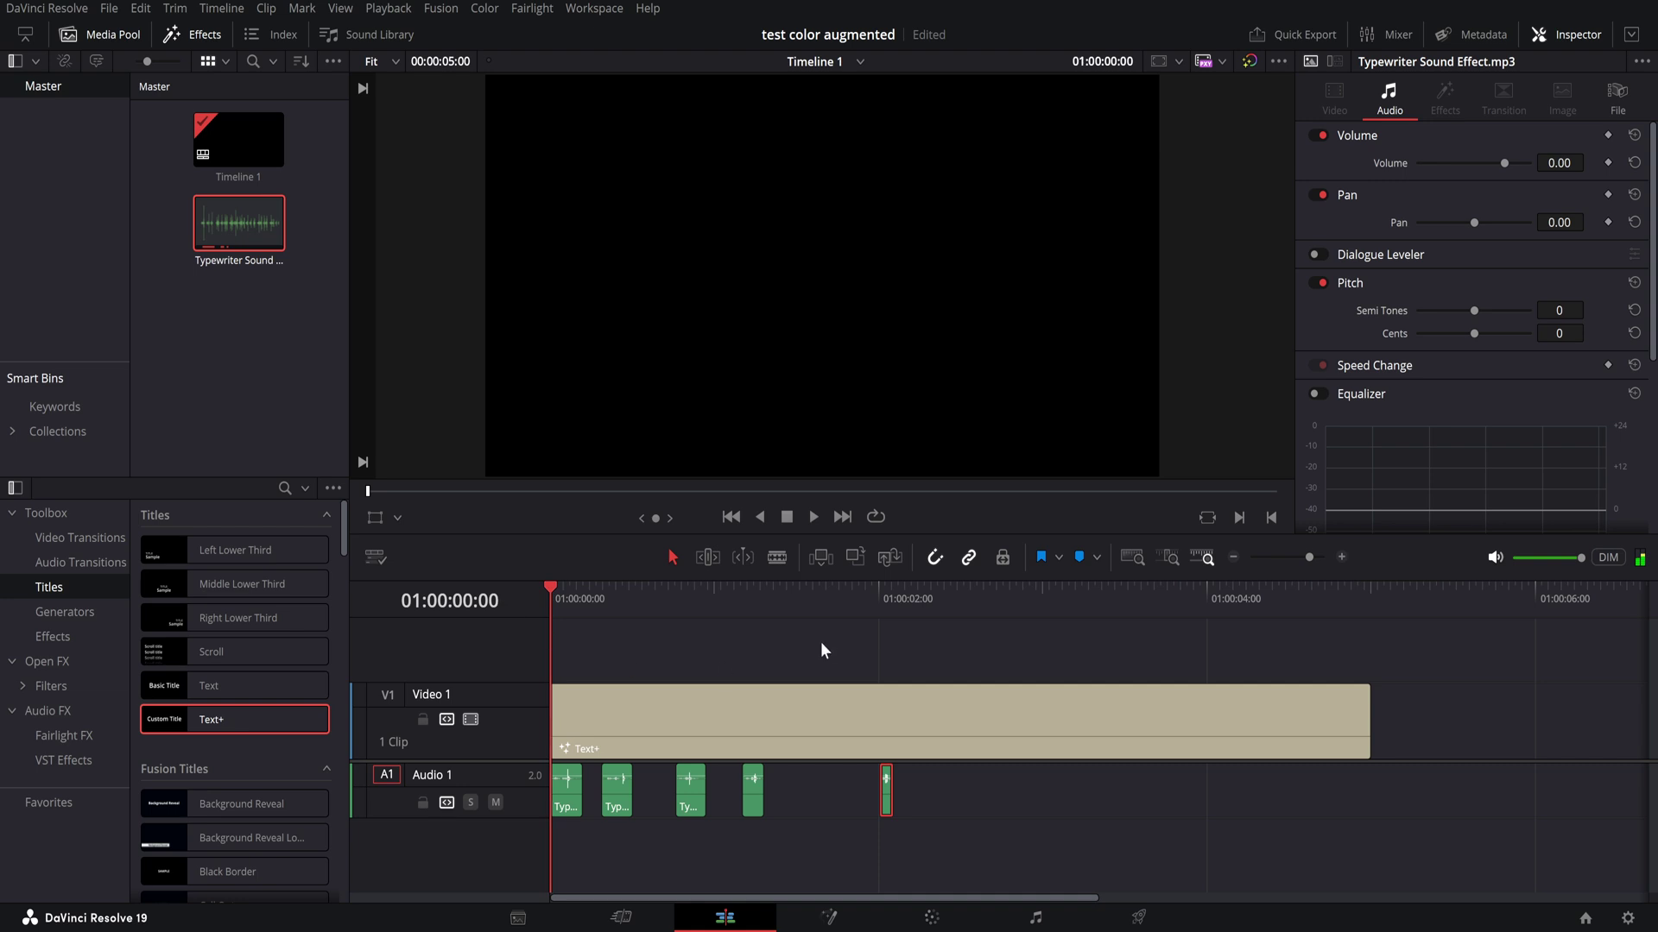
{"action": "key", "text": "space"}
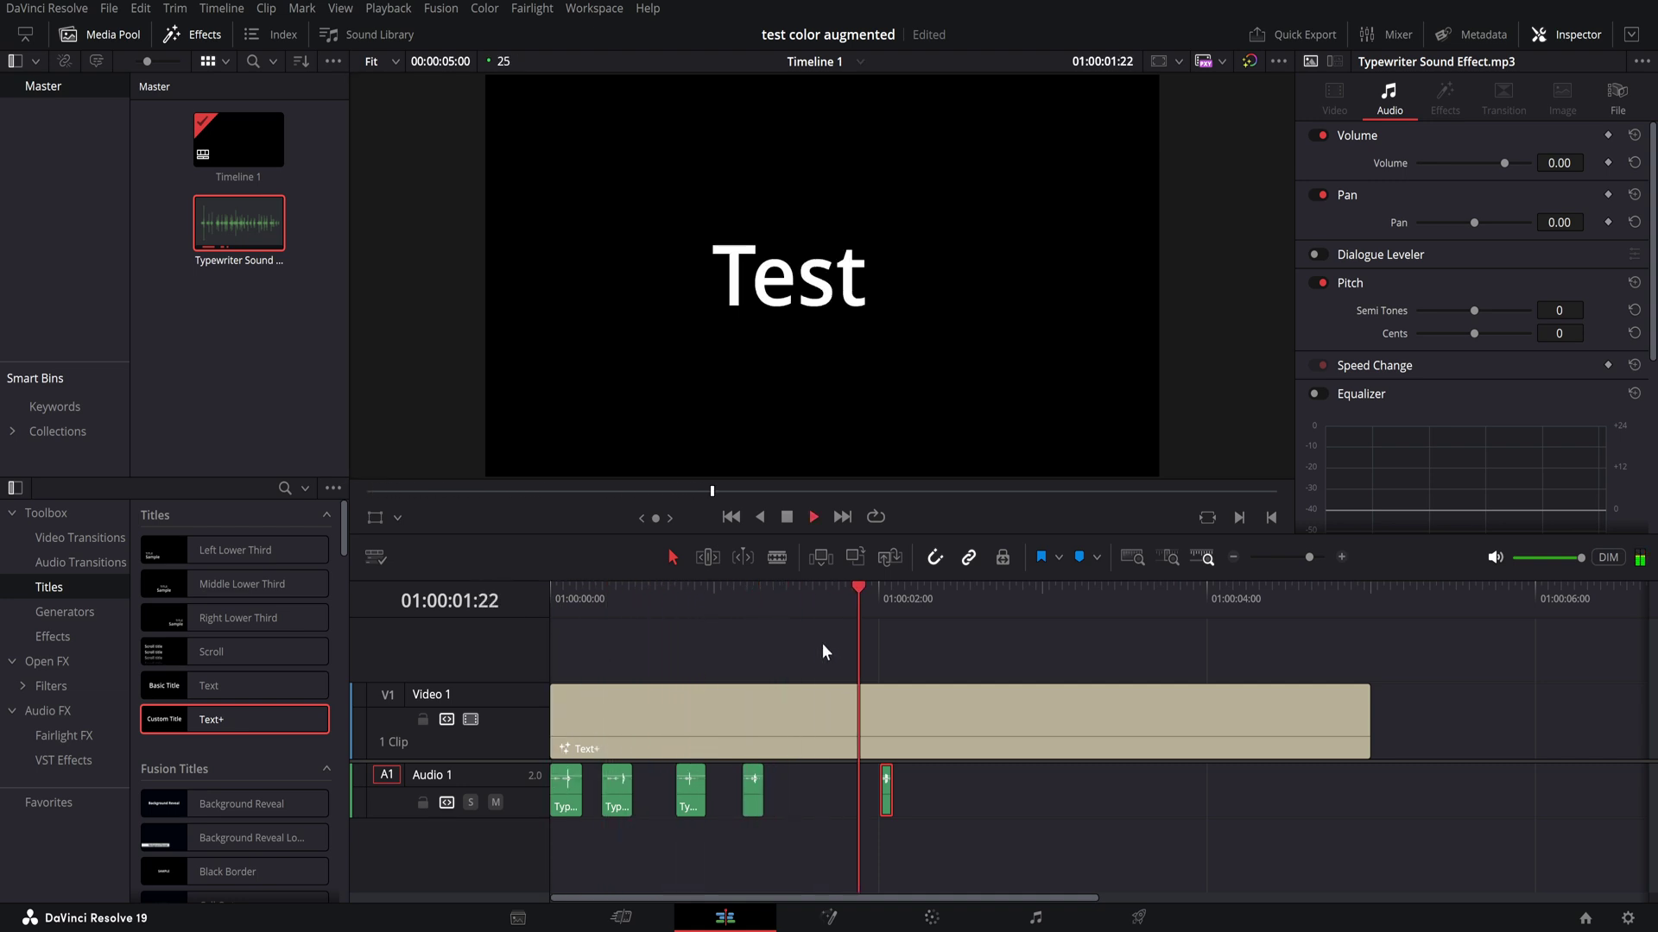
{"action": "key", "text": "space"}
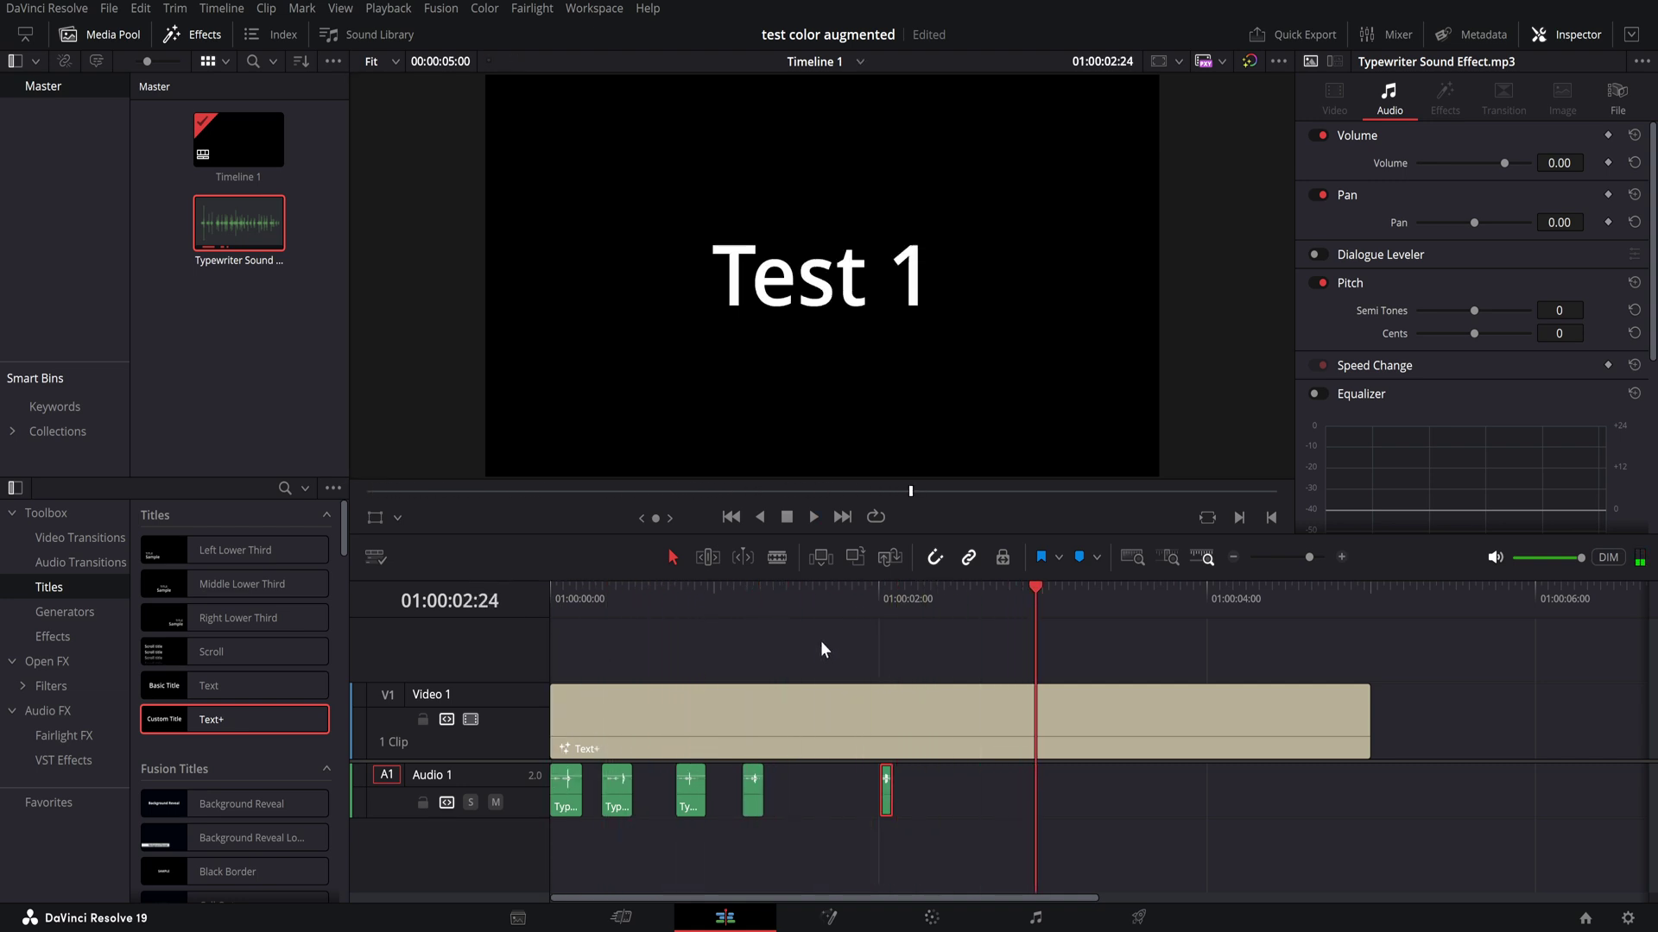